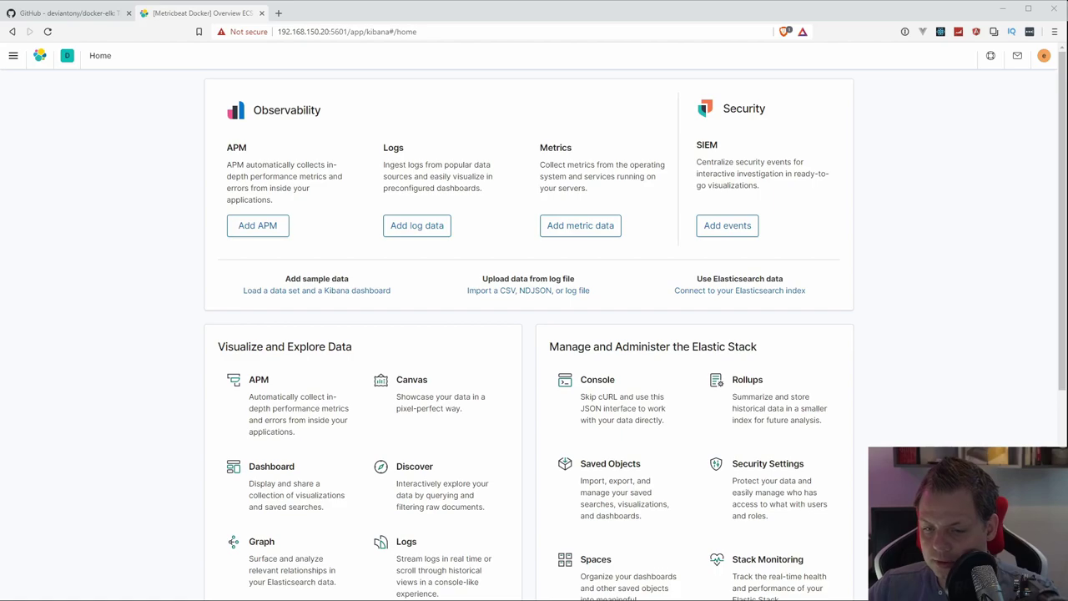
- In the debian10-sandbox terminal session, clear the screen and go to the home directory
key("alt+Tab")
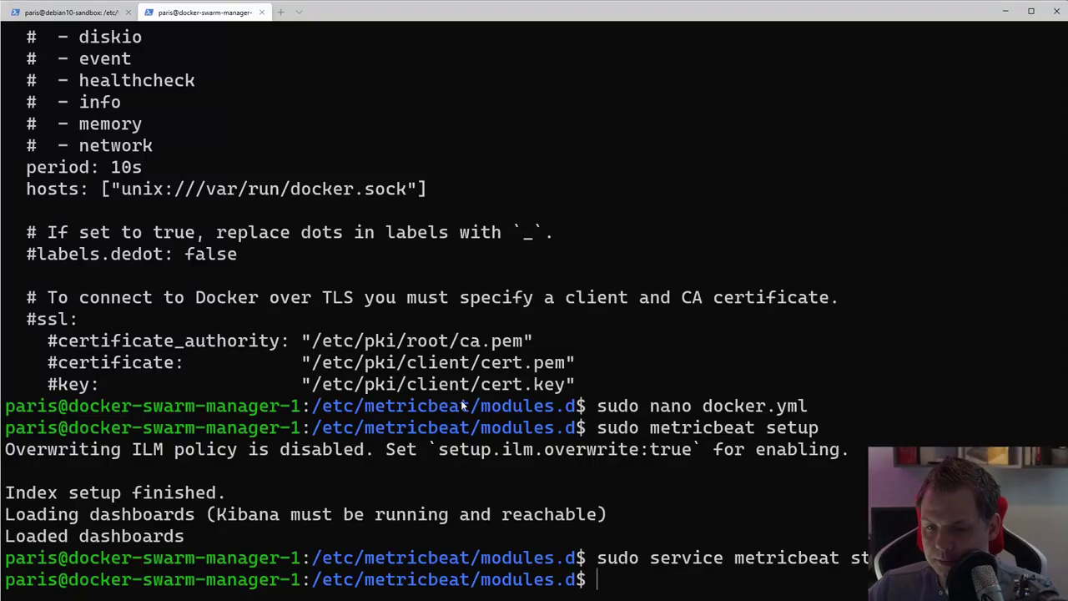
type("clear")
key("Return")
key("ctrl+Tab")
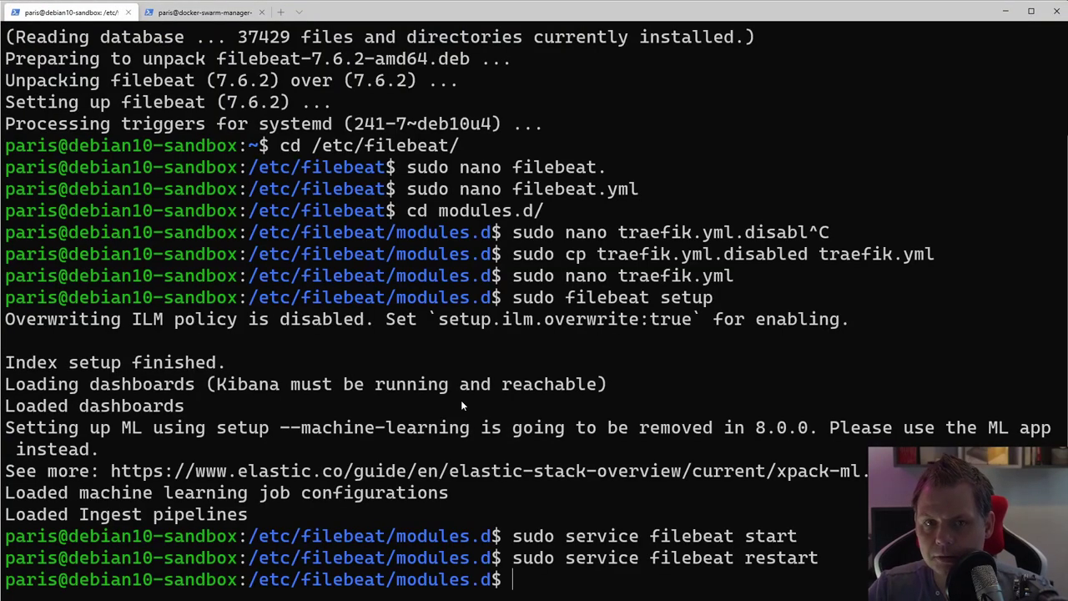
type("clear")
key("Return")
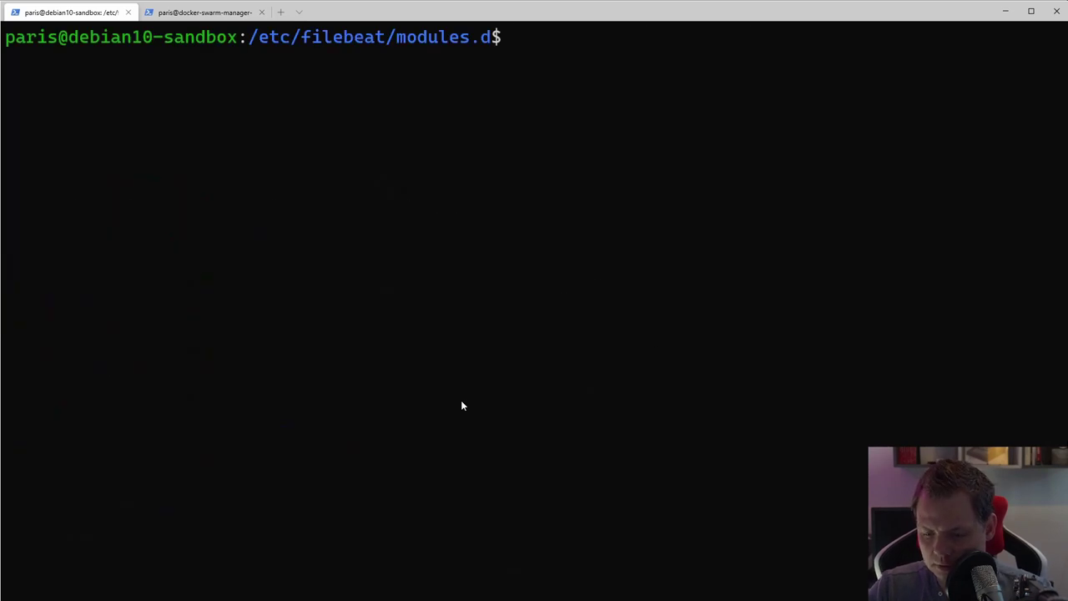
type("cd ~")
key("Return")
type("clear")
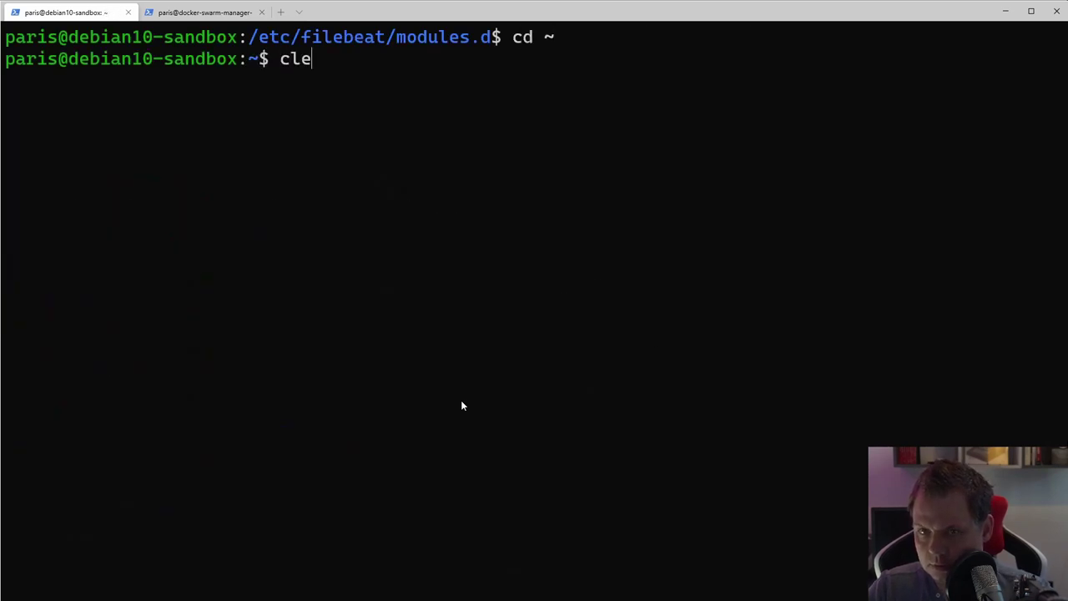
key("Return")
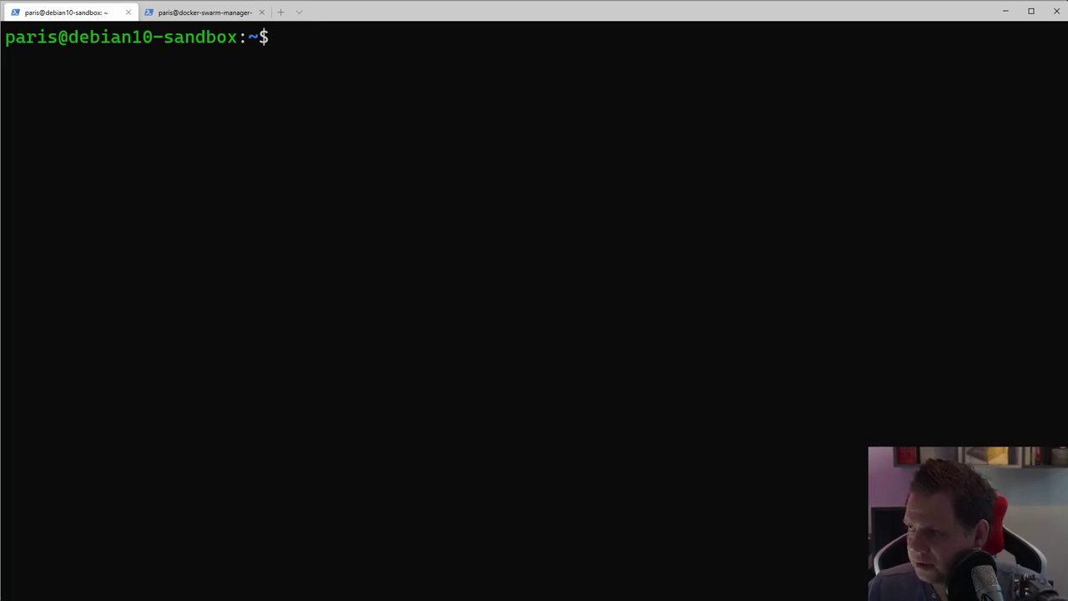
- Download heartbeat-7.6.2-amd64.deb with curl and install it with sudo dpkg -i
type("curl -L -O https://artifacts.elastic.co/downloads/beats/heartbeat/heartbeat-7.6.2-amd64.deb")
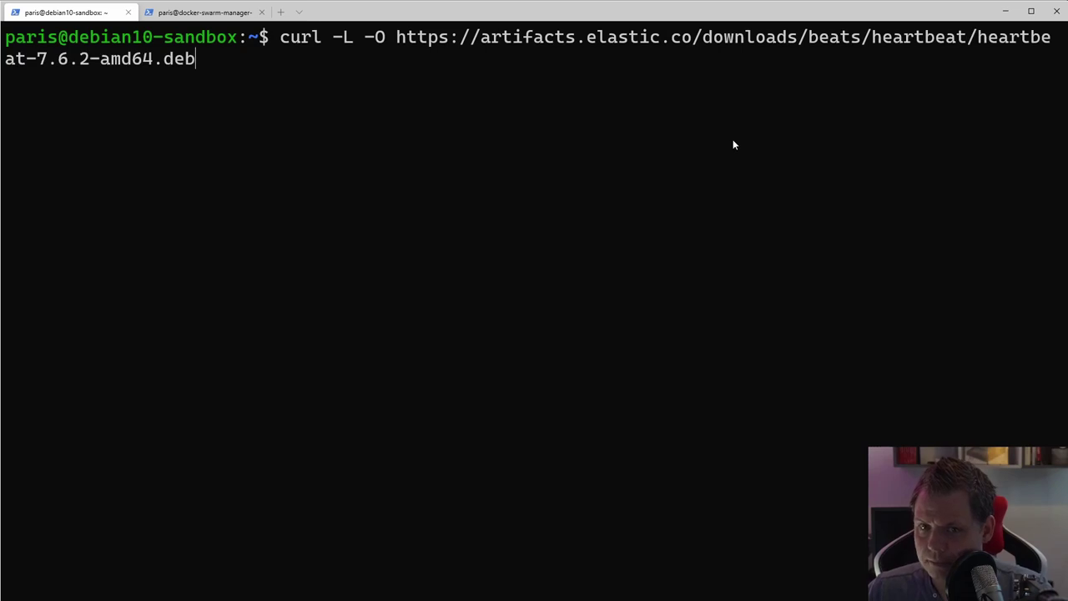
key("Return")
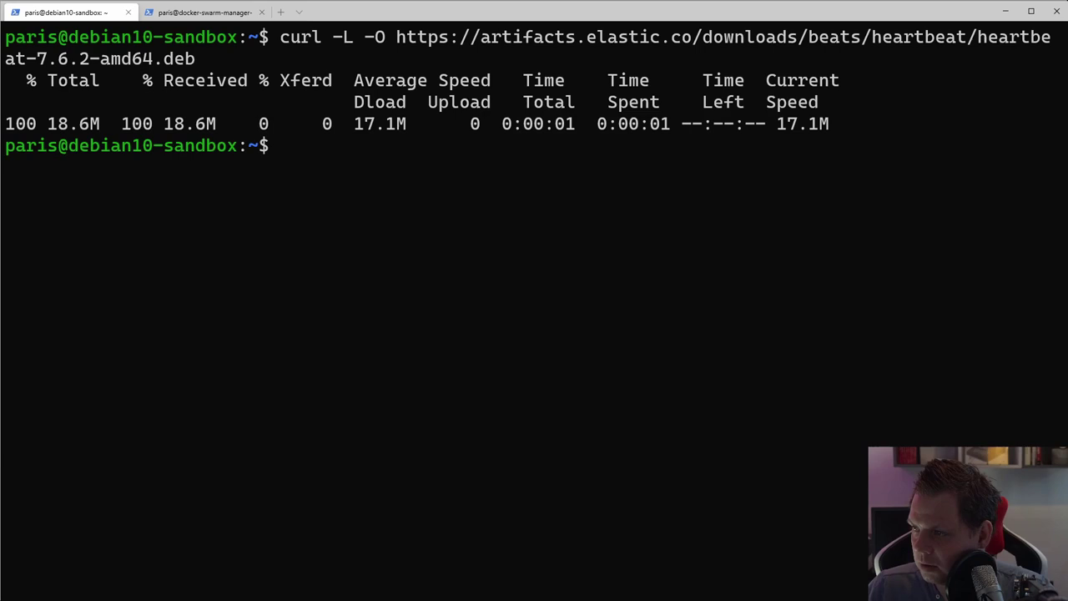
right_click(640, 244)
key("Return")
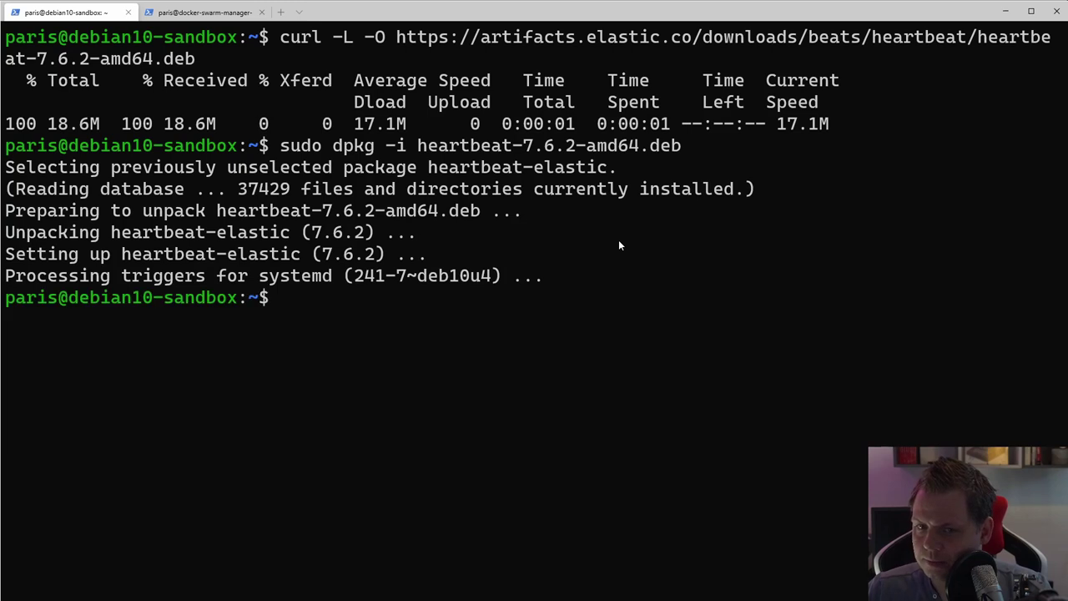
- Enter the sudo nano command for /etc/heartbeat/heartbeat.yml, using tab completion for the path
type("cd")
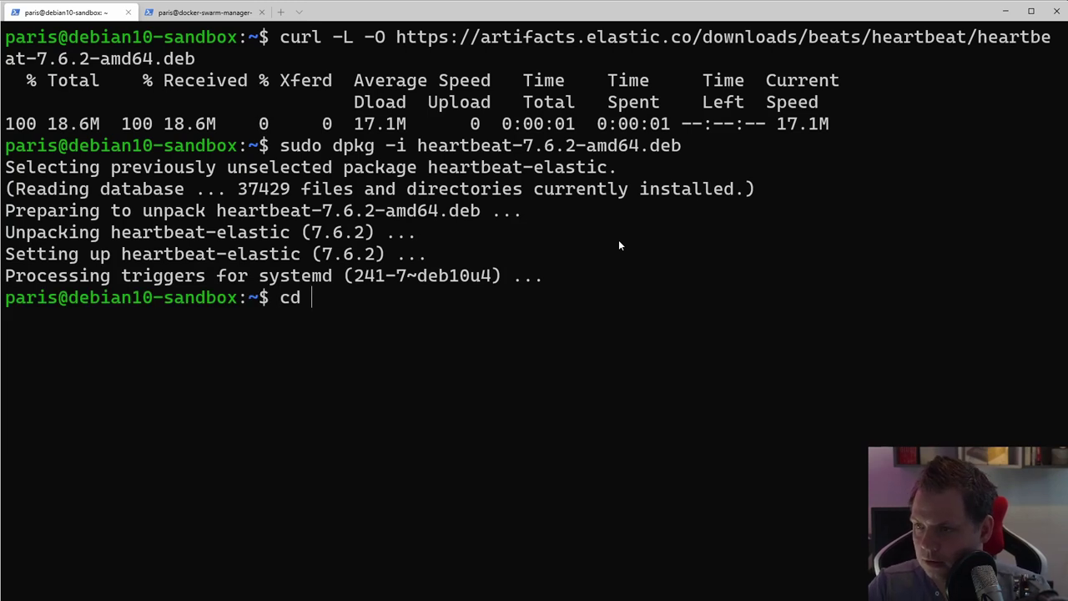
key("BackSpace")
key("BackSpace")
key("BackSpace")
type("su")
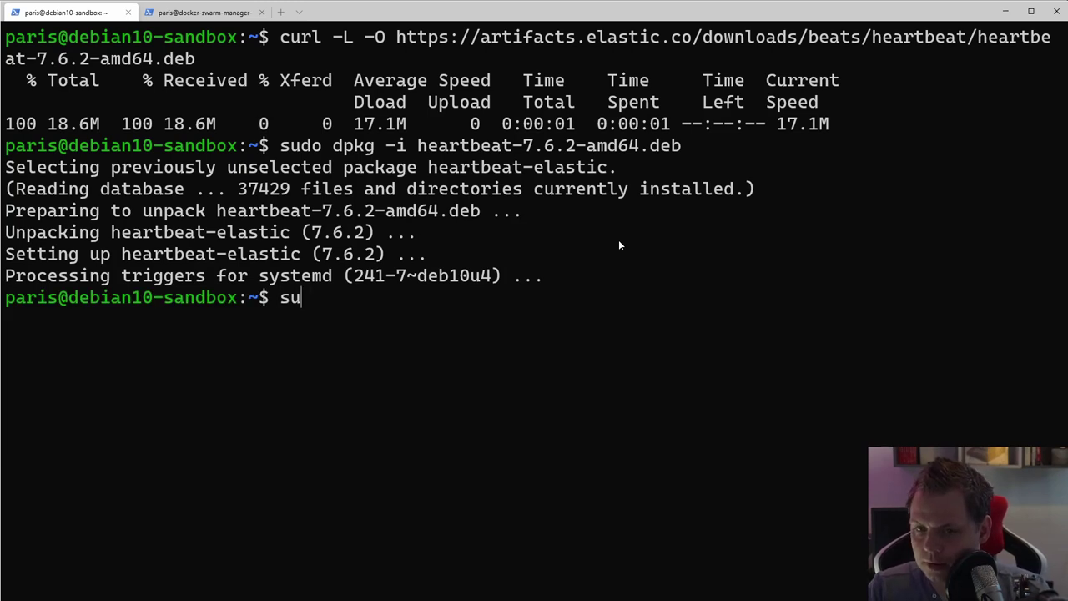
type("do no")
key("BackSpace")
key("BackSpace")
type("n")
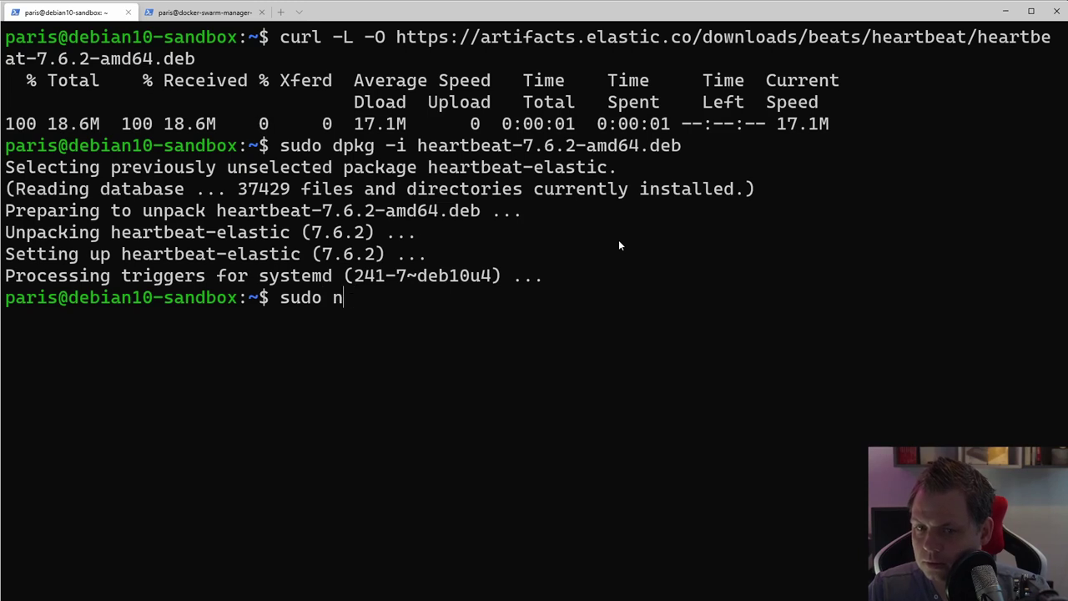
type("ano /etc/he")
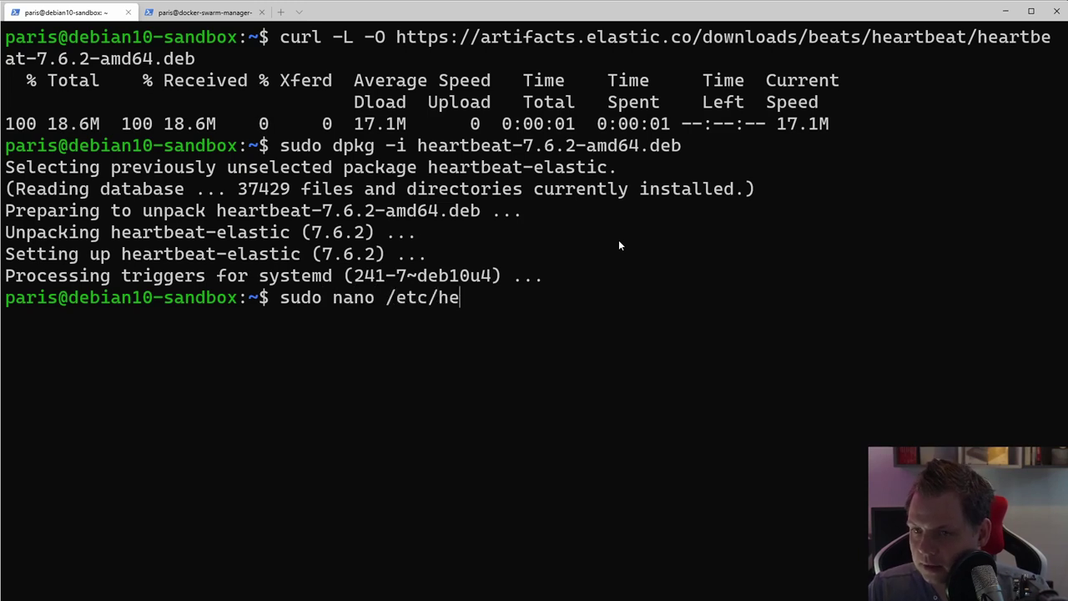
key("Tab")
type("he")
key("Tab")
- Open heartbeat.yml in nano and find the output.elasticsearch section
type("yml")
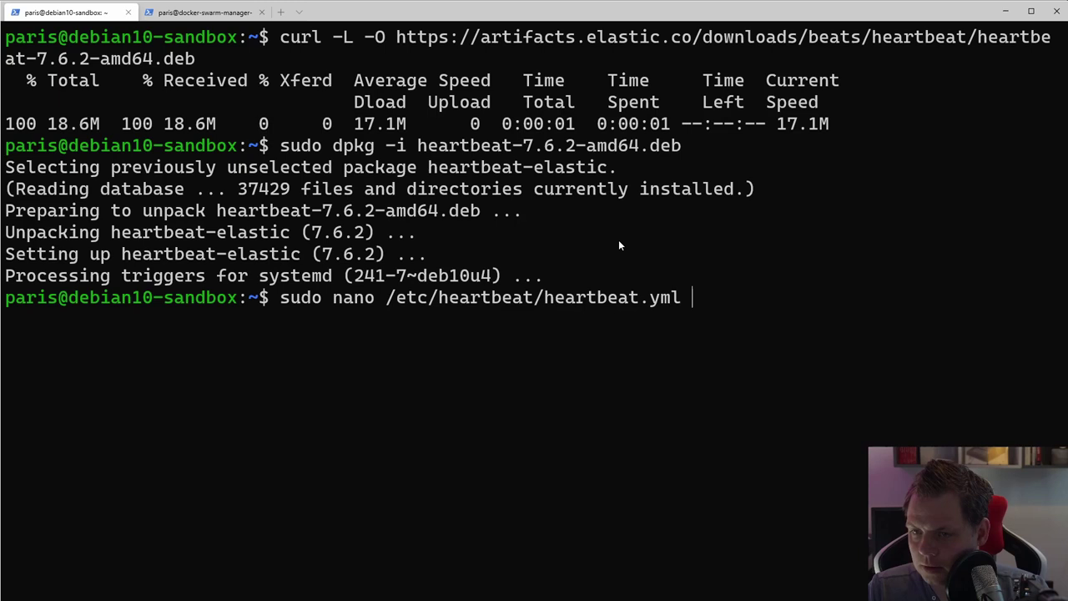
key("Return")
key("ctrl+w")
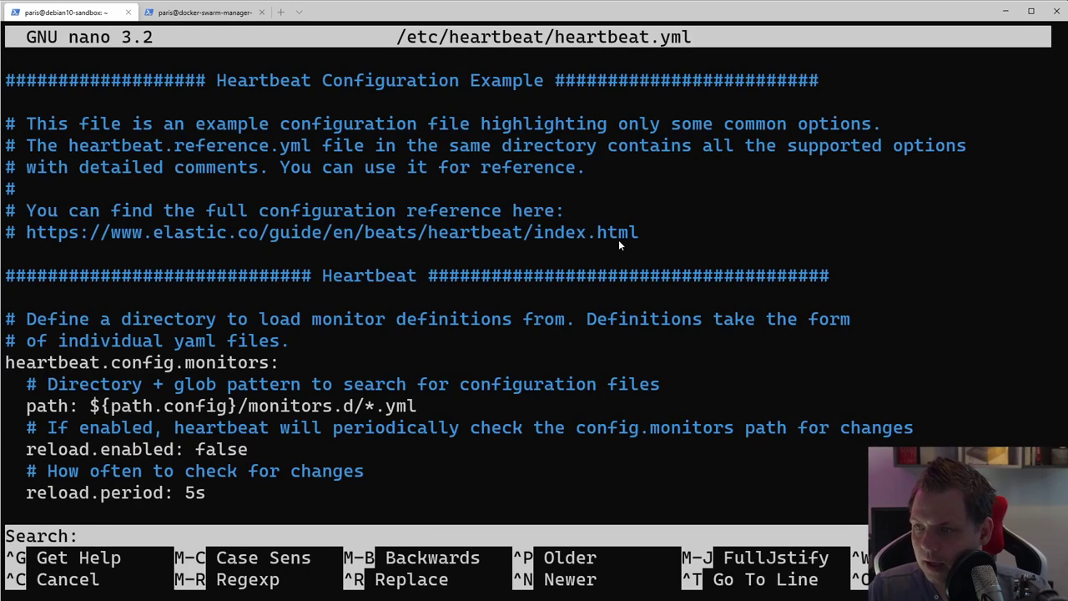
type("out")
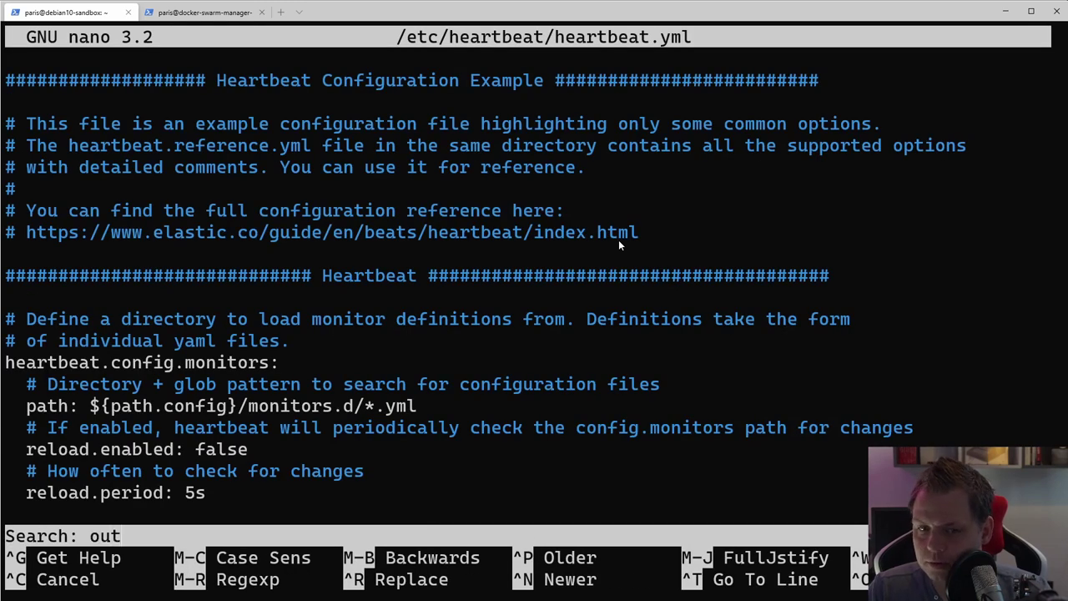
type("put.el")
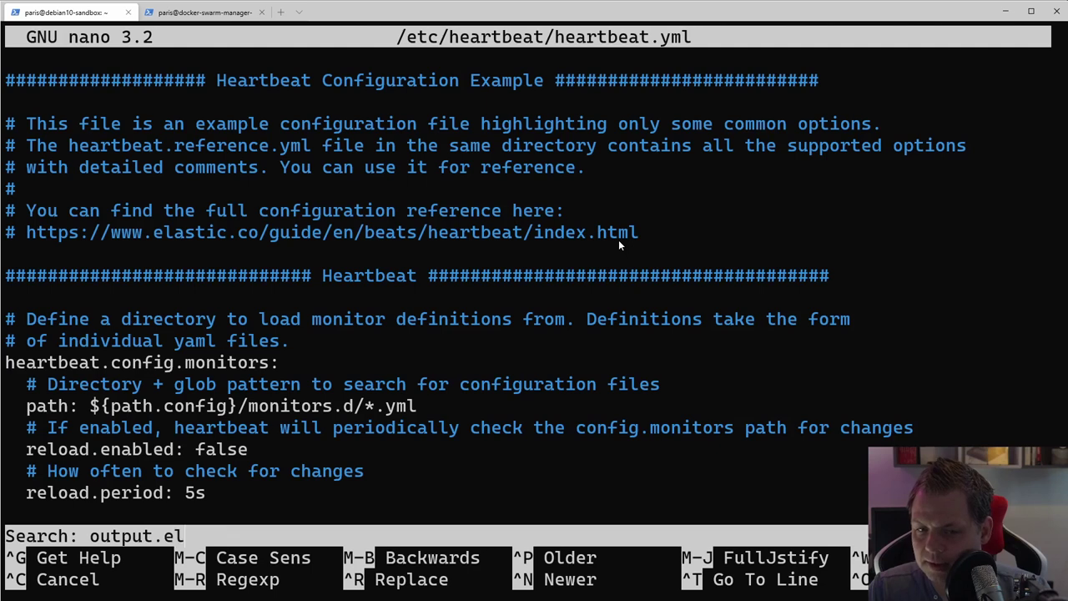
key("Return")
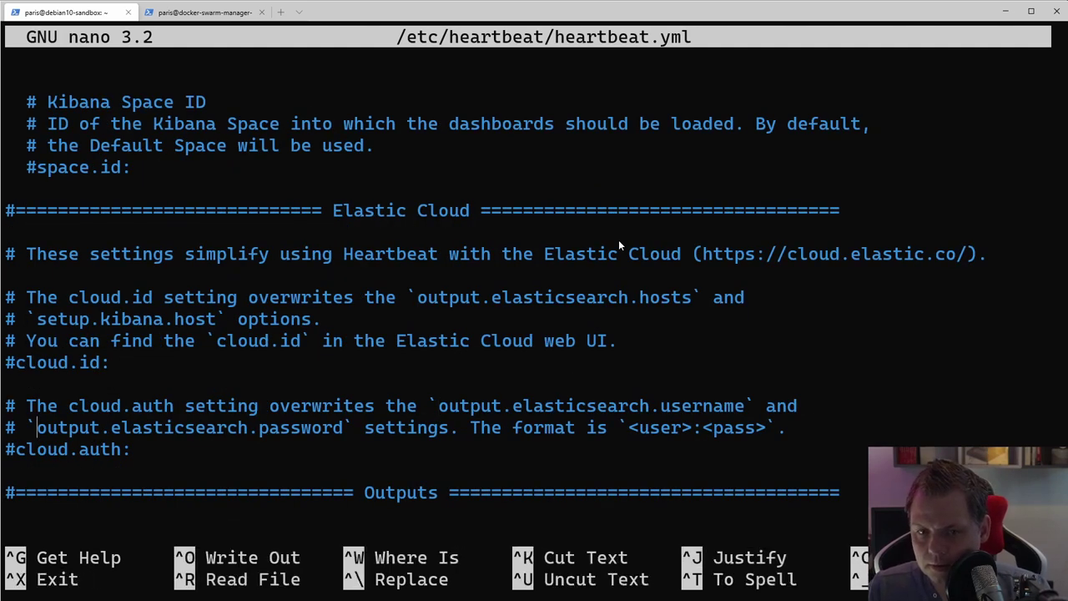
key("ctrl+w")
key("Return")
- Change the Elasticsearch hosts value from localhost to 192.168.150.20:9200 and save
key("Down")
key("Down")
key("Down")
key("Left")
key("Left")
key("Left")
key("Left")
key("Left")
key("Left")
key("Left")
key("Left")
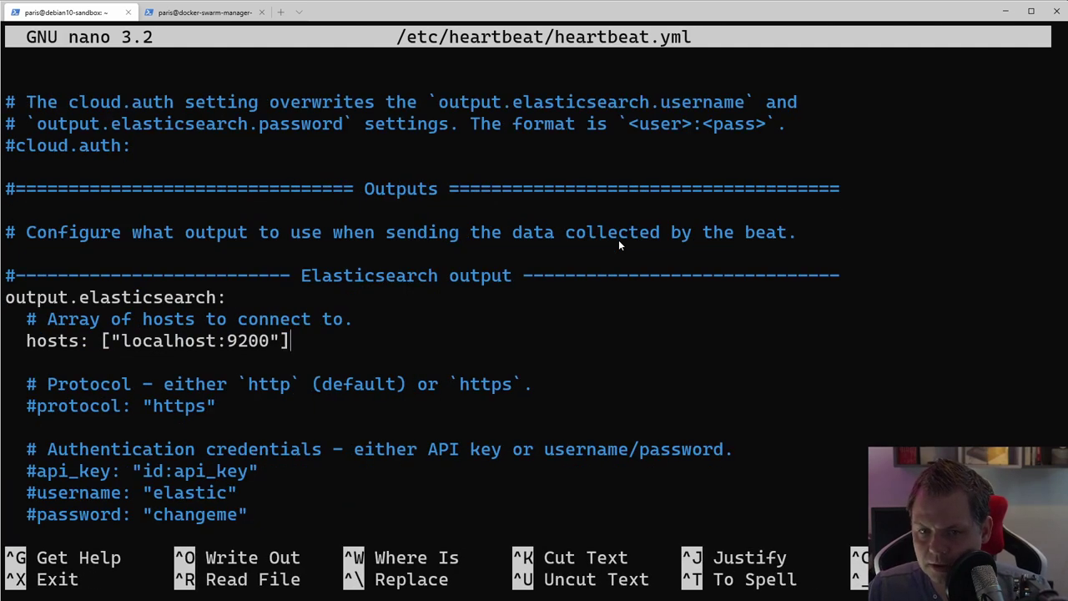
key("BackSpace")
key("BackSpace")
key("BackSpace")
key("BackSpace")
key("BackSpace")
key("BackSpace")
key("BackSpace")
key("BackSpace")
key("BackSpace")
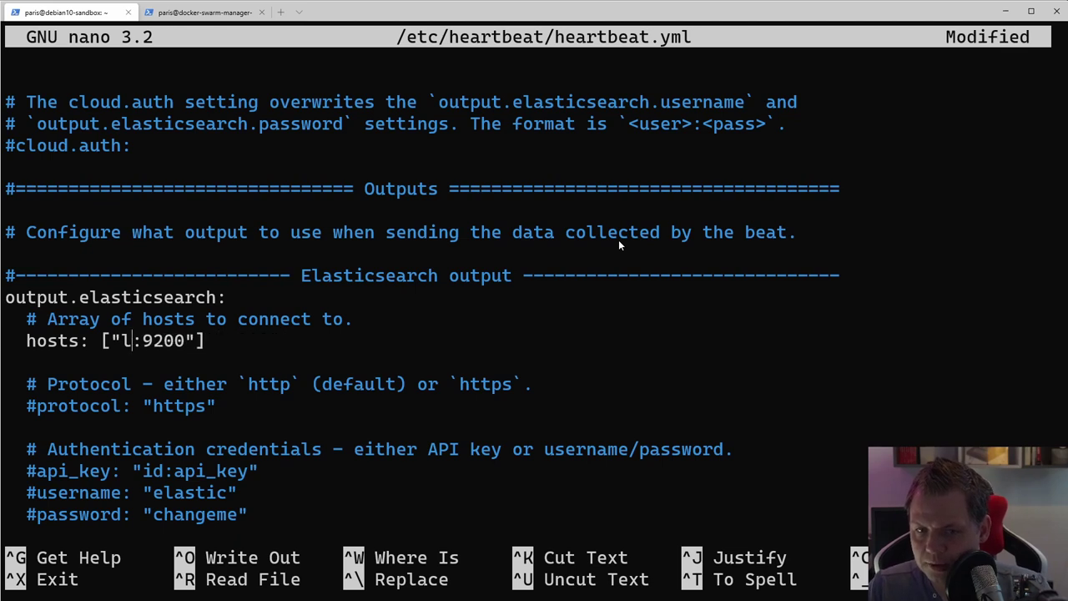
type("192.168")
key("BackSpace")
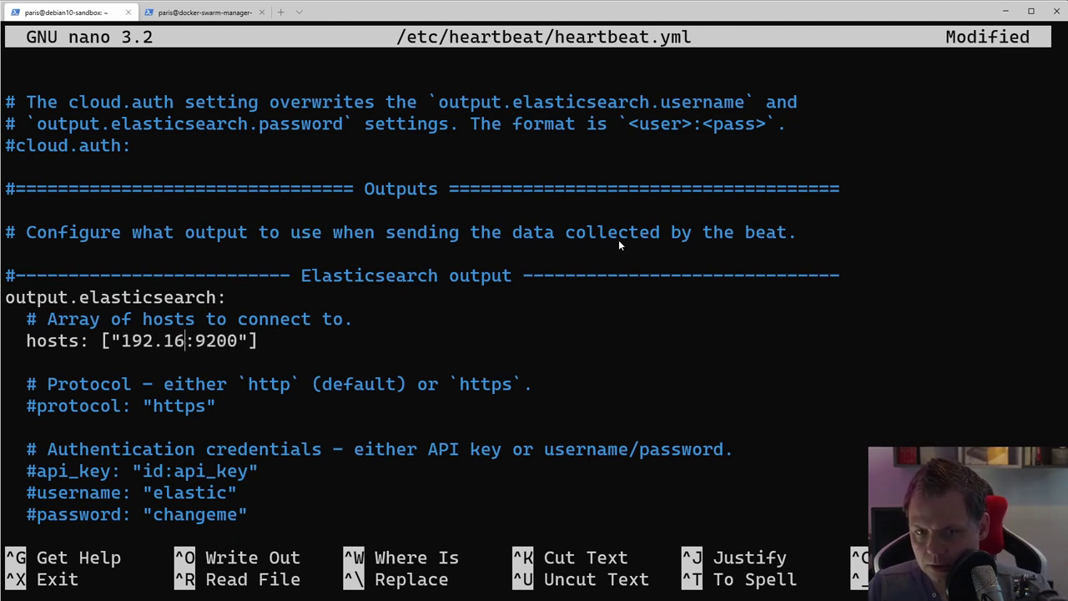
type("8.159.")
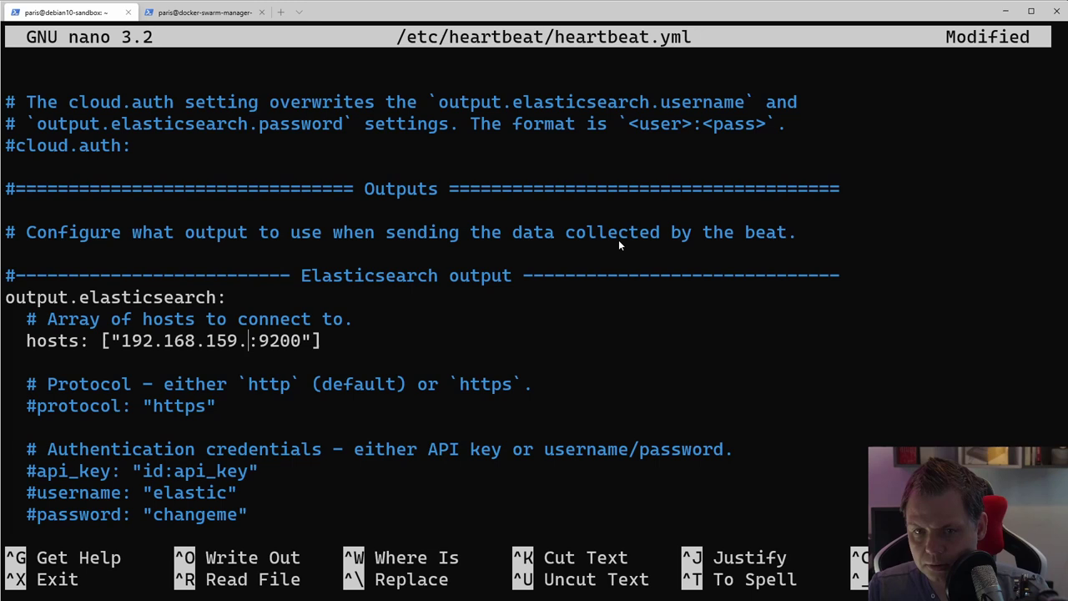
key("BackSpace")
key("BackSpace")
type("0.20")
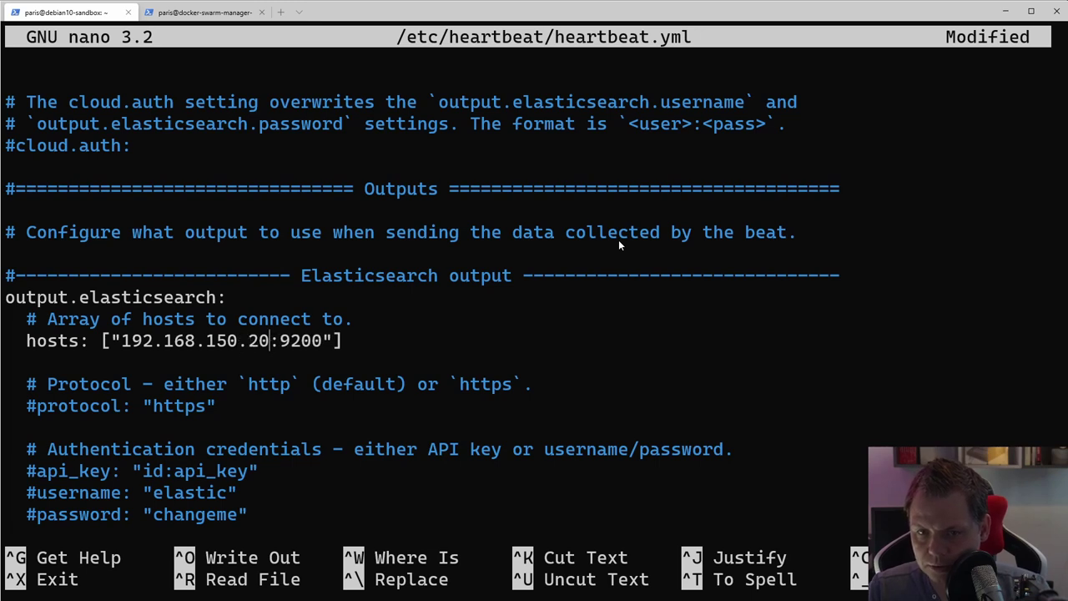
key("ctrl+o")
key("Return")
- Uncomment the username and password lines under the Elasticsearch output and save
key("Down")
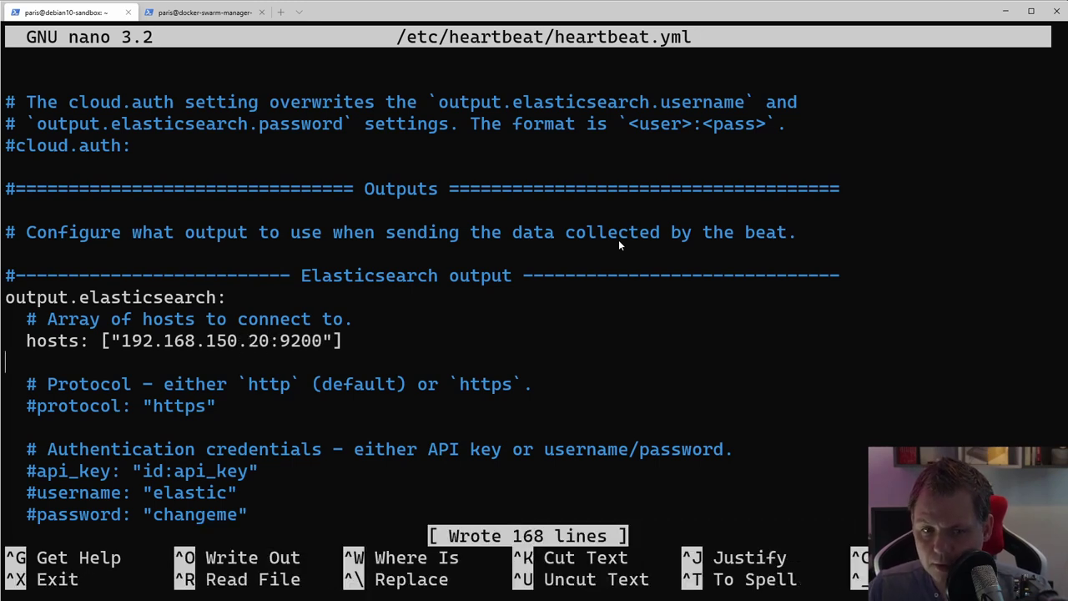
key("Down")
key("Down")
key("Up")
key("Up")
key("Home")
key("Down")
key("Down")
key("Down")
key("Down")
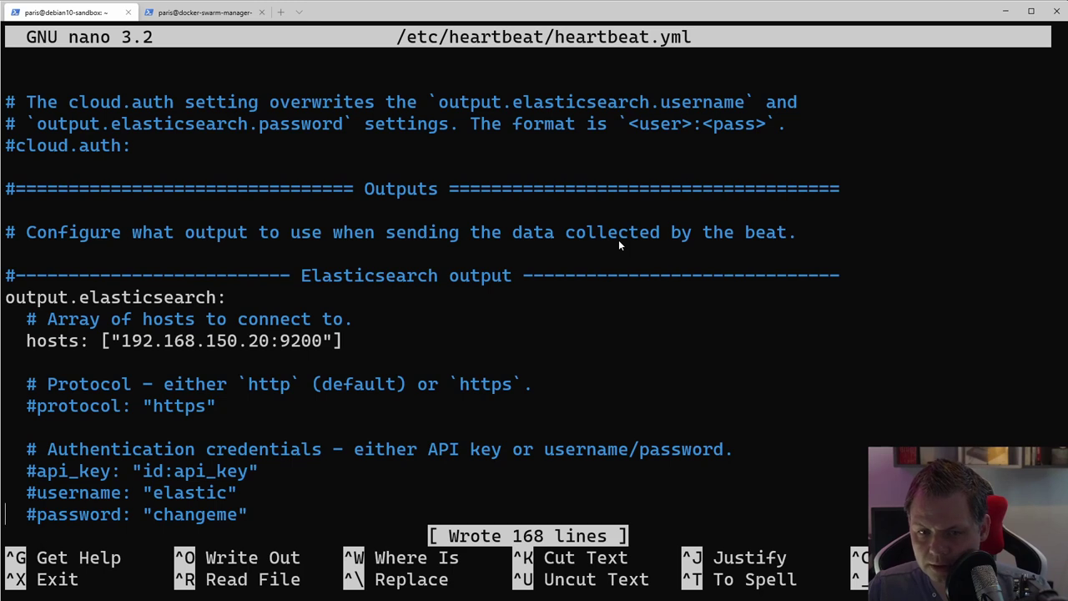
key("Right")
key("Right")
key("Delete")
key("Down")
key("Delete")
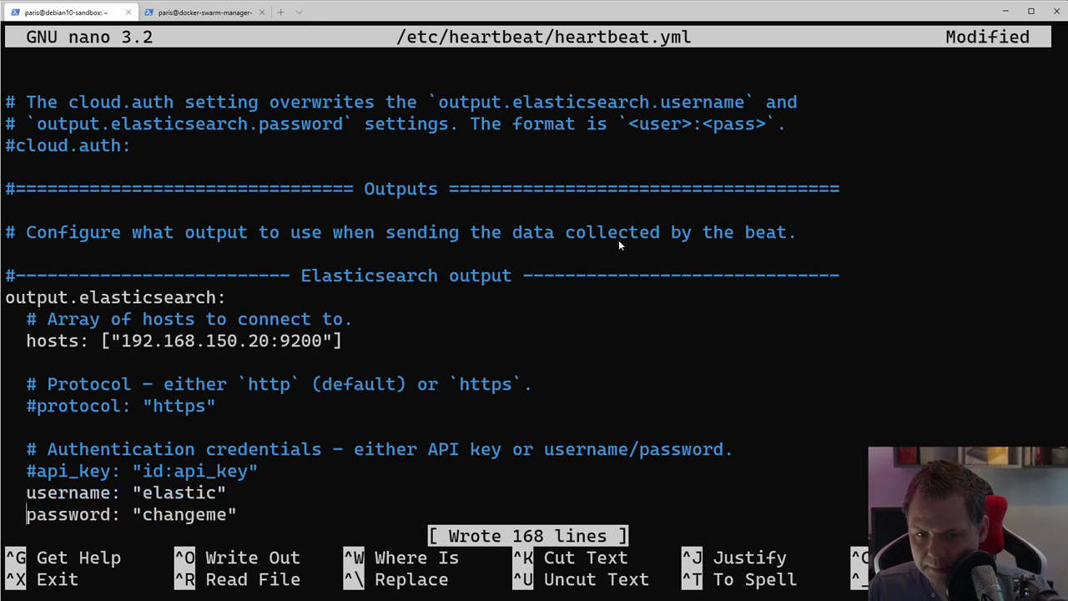
key("ctrl+o")
key("Return")
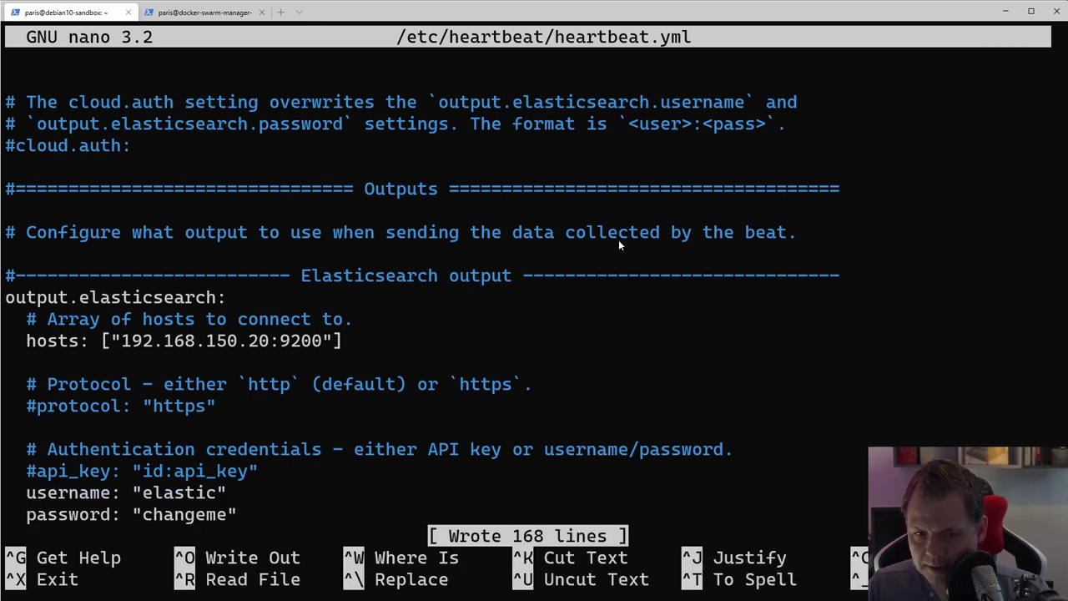
key("Down")
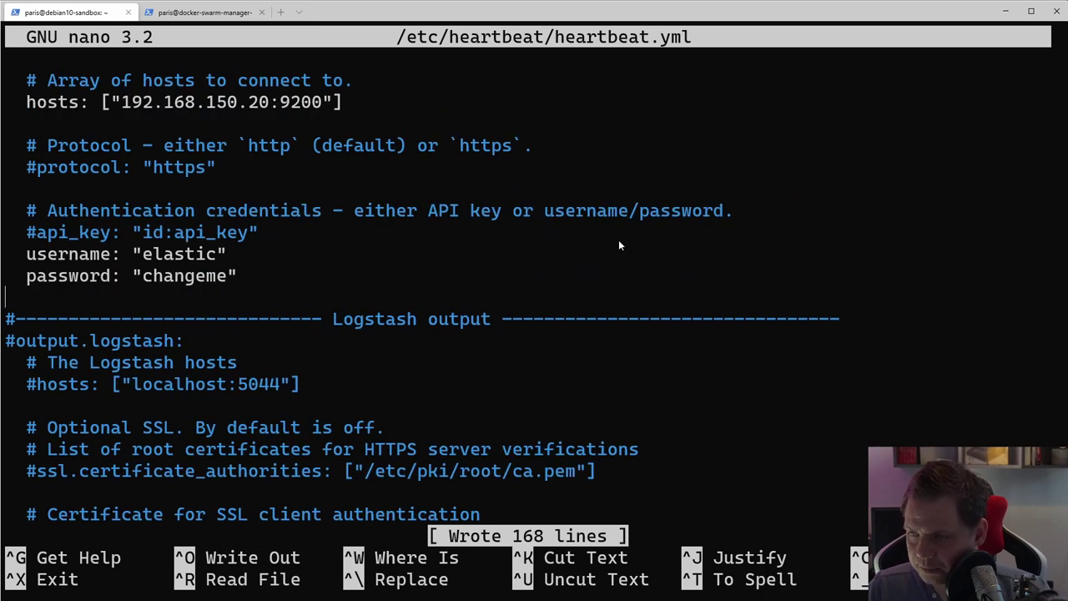
- Under setup.kibana, uncomment host, set it to 192.168.150.20:5601, and save heartbeat.yml
key("ctrl+w")
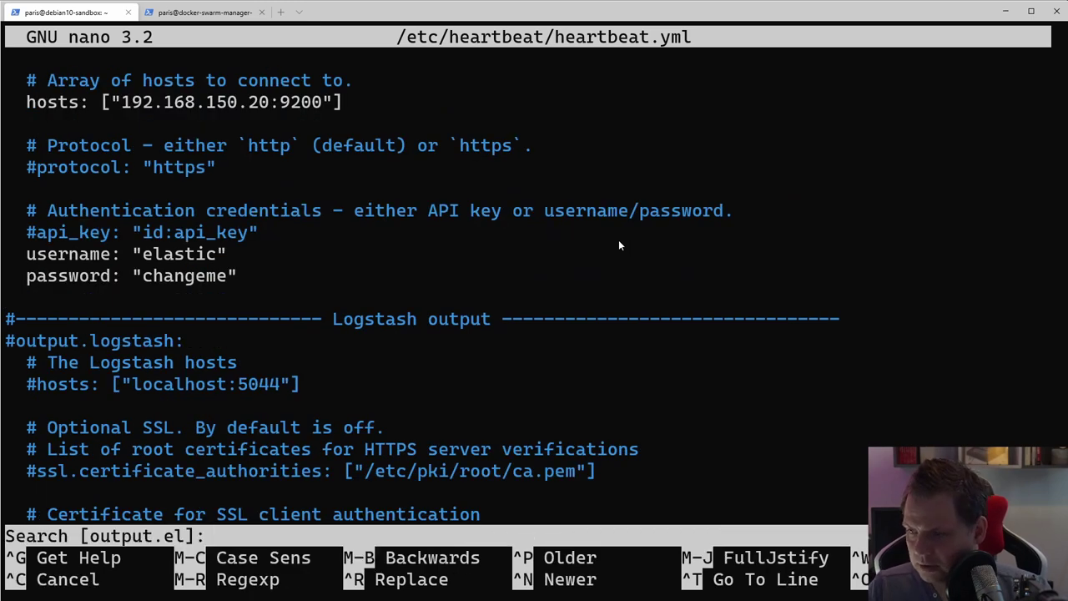
type("s")
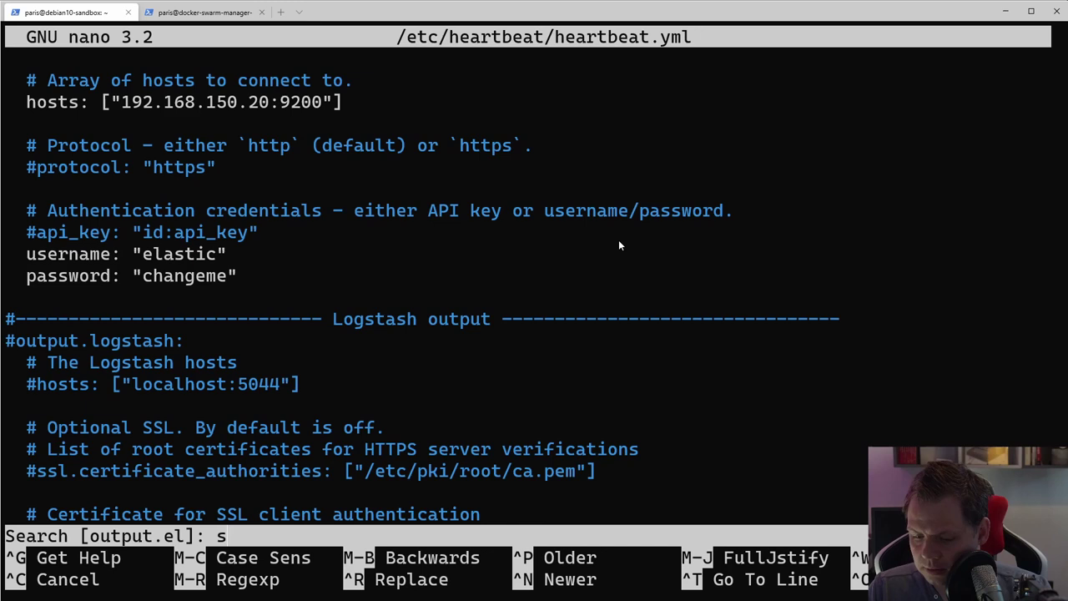
type("etup.kibana")
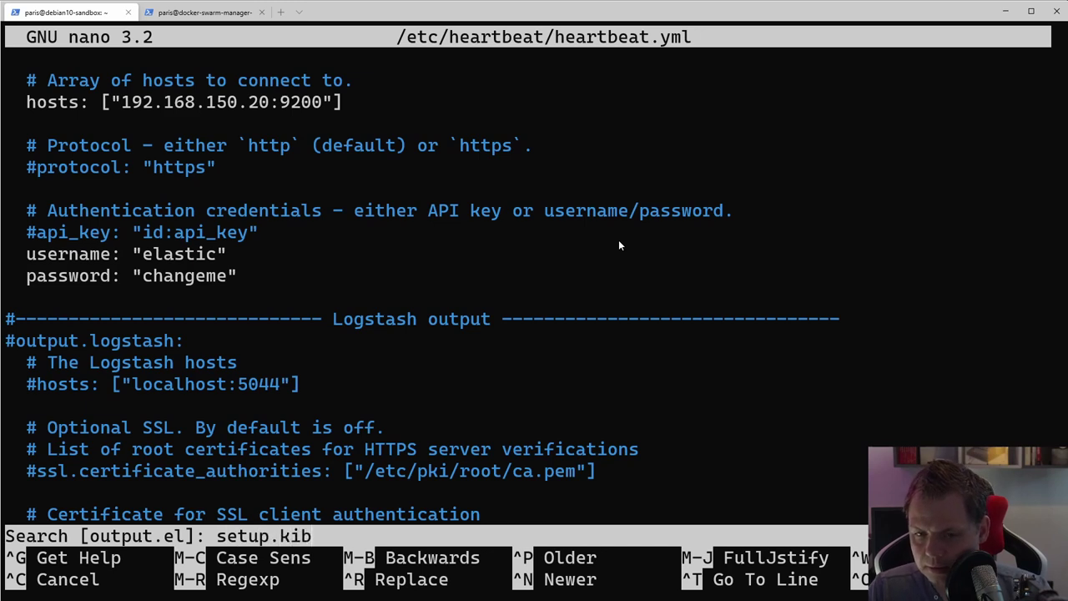
key("Return")
key("Down")
key("Down")
key("Down")
key("Down")
key("Down")
key("Down")
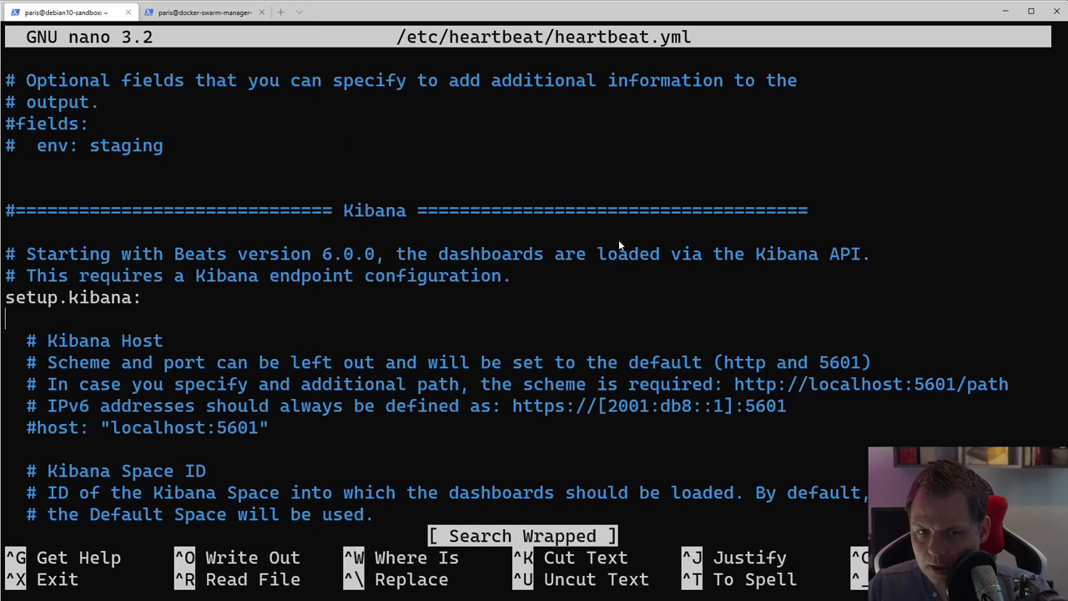
key("Right")
key("Right")
key("Delete")
key("Right")
key("Right")
key("Right")
key("Right")
key("Right")
key("Right")
key("Right")
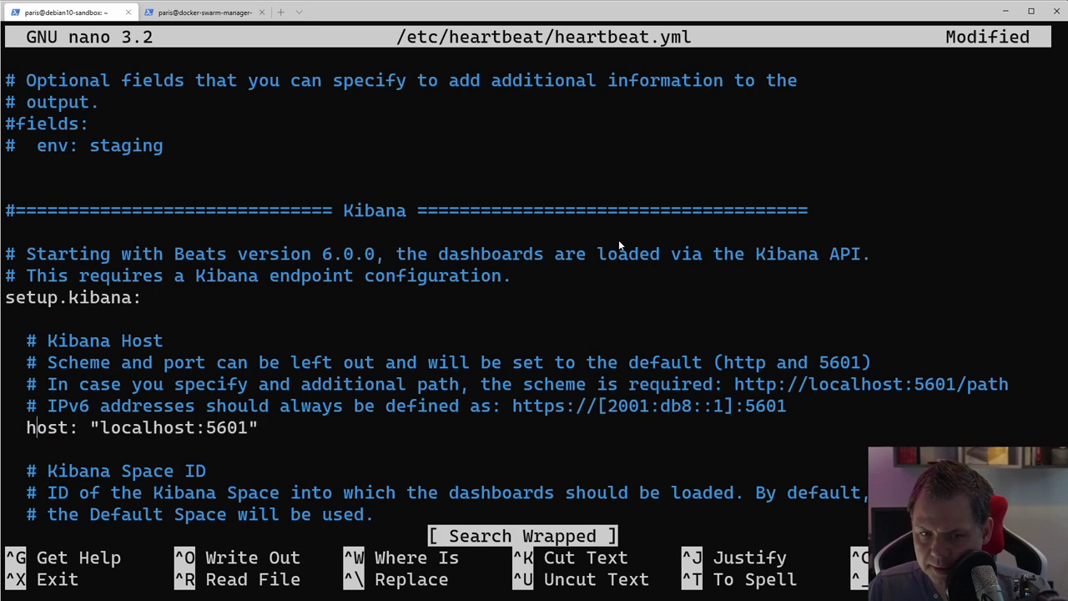
key("Delete")
key("Delete")
key("Delete")
key("Delete")
key("Delete")
key("Delete")
key("Delete")
key("Delete")
key("Delete")
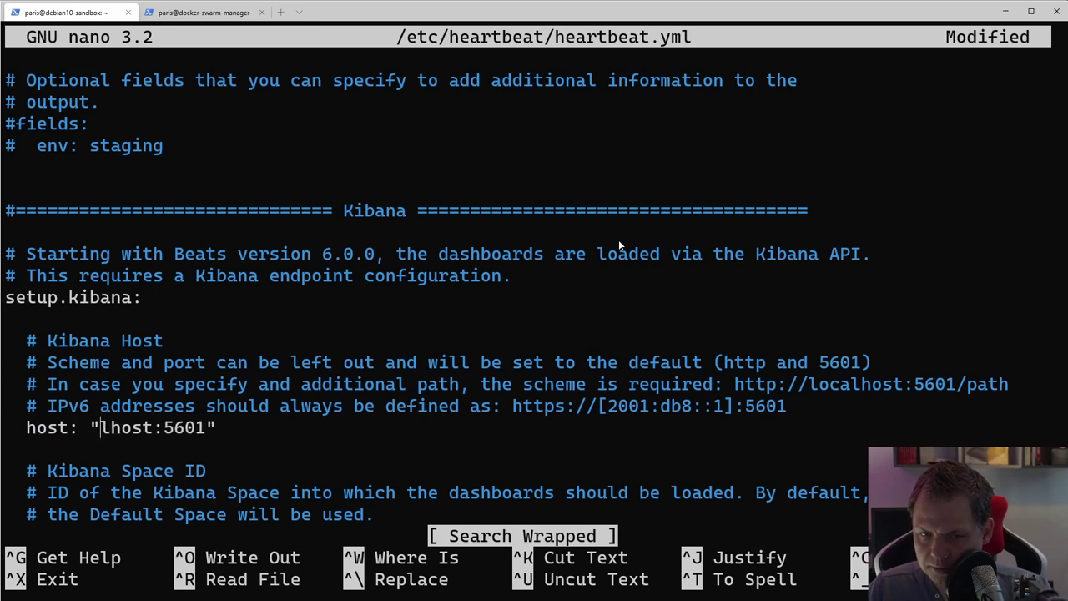
type("192.168")
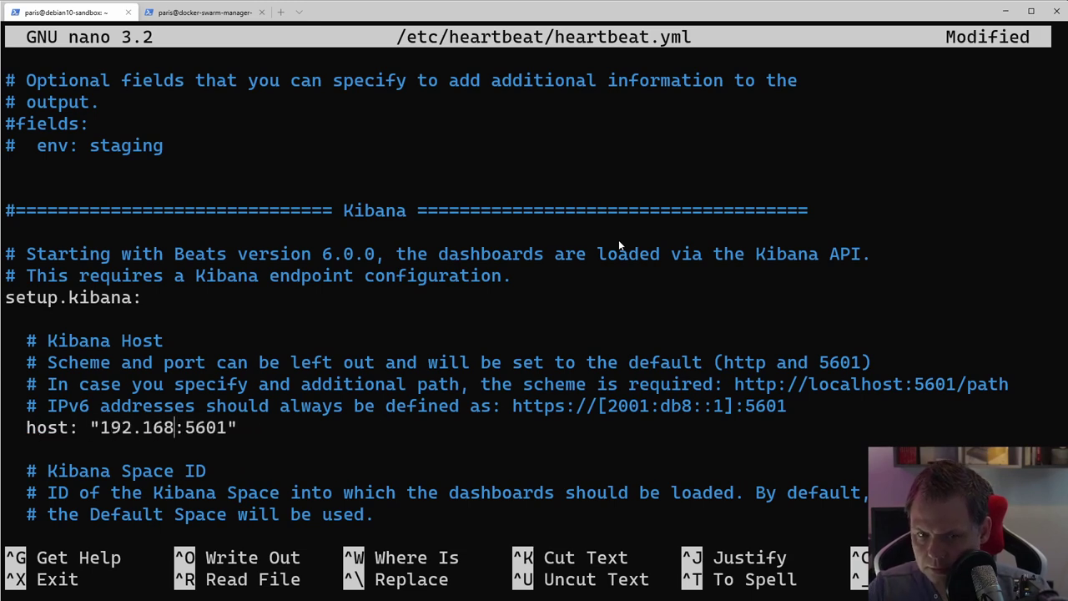
type(".150.2")
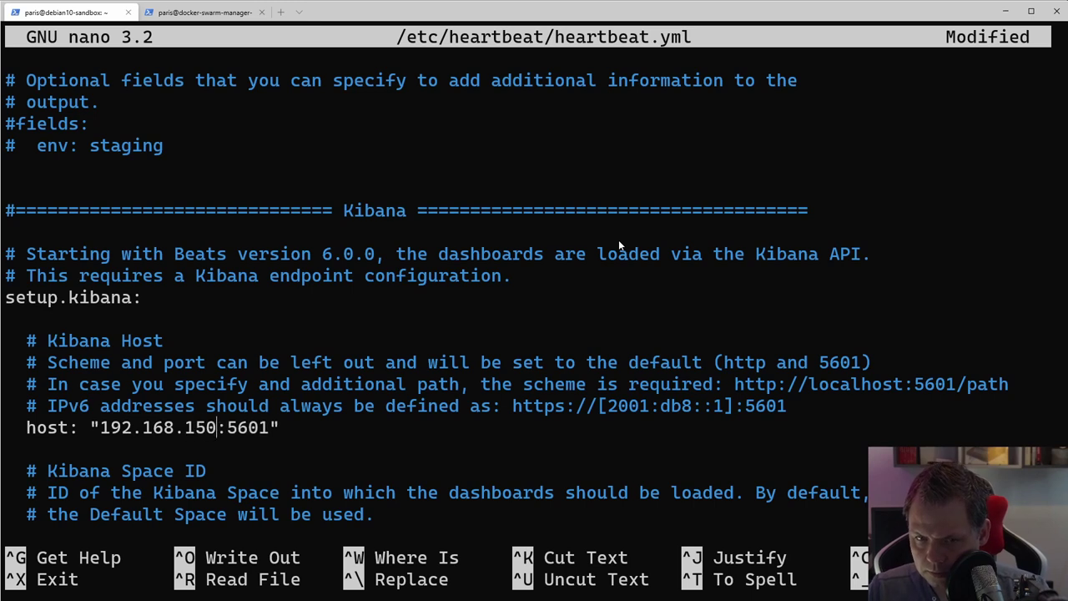
type("0")
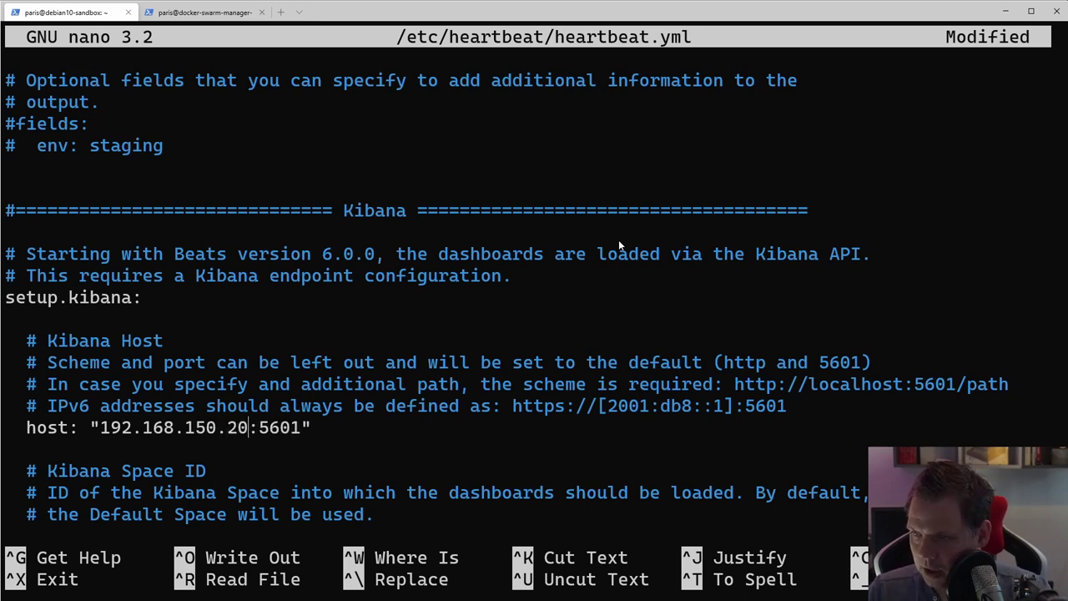
key("ctrl+o")
key("Return")
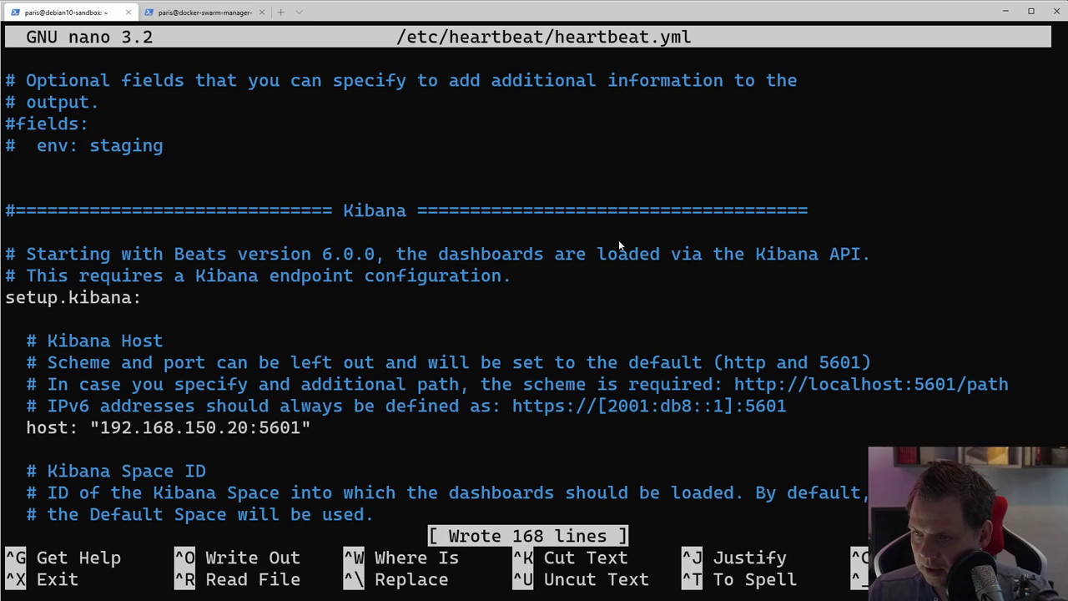
- Find the heartbeat.monitors section in heartbeat.yml
key("ctrl+w")
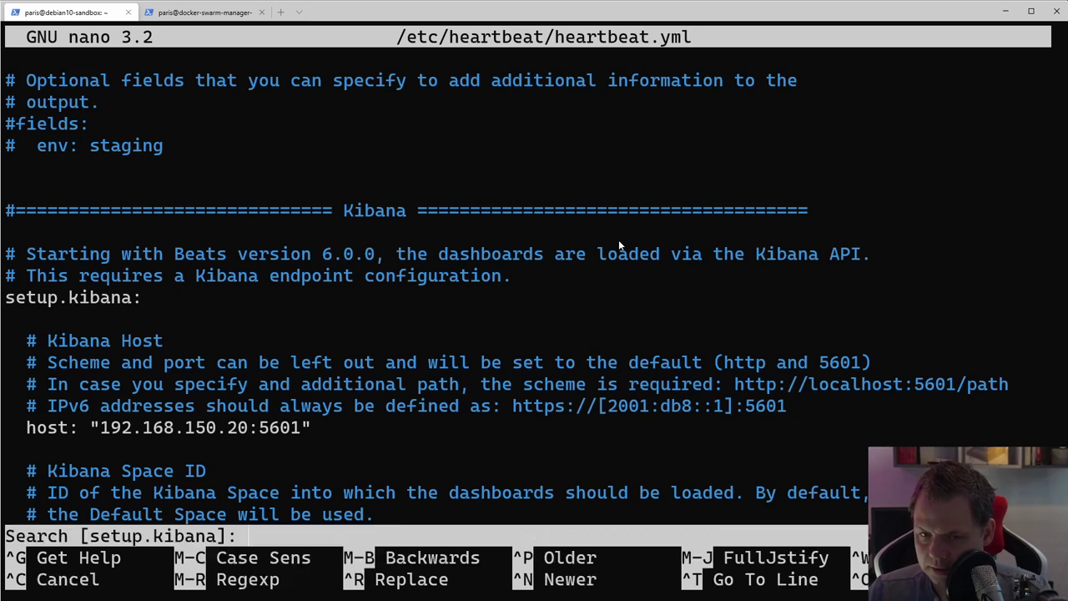
type("hear")
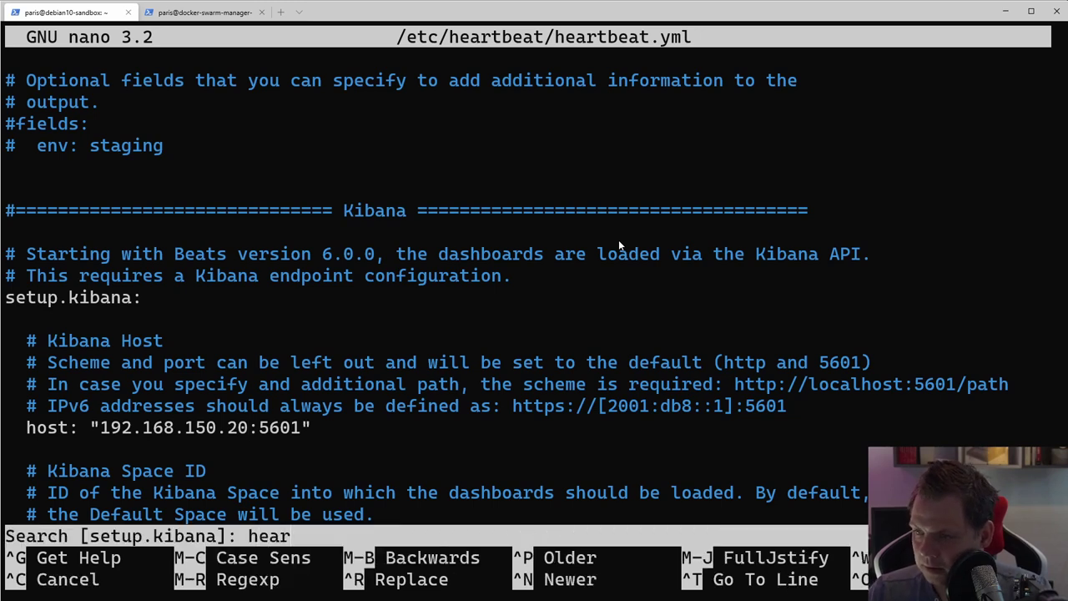
type("tbeat")
key("Return")
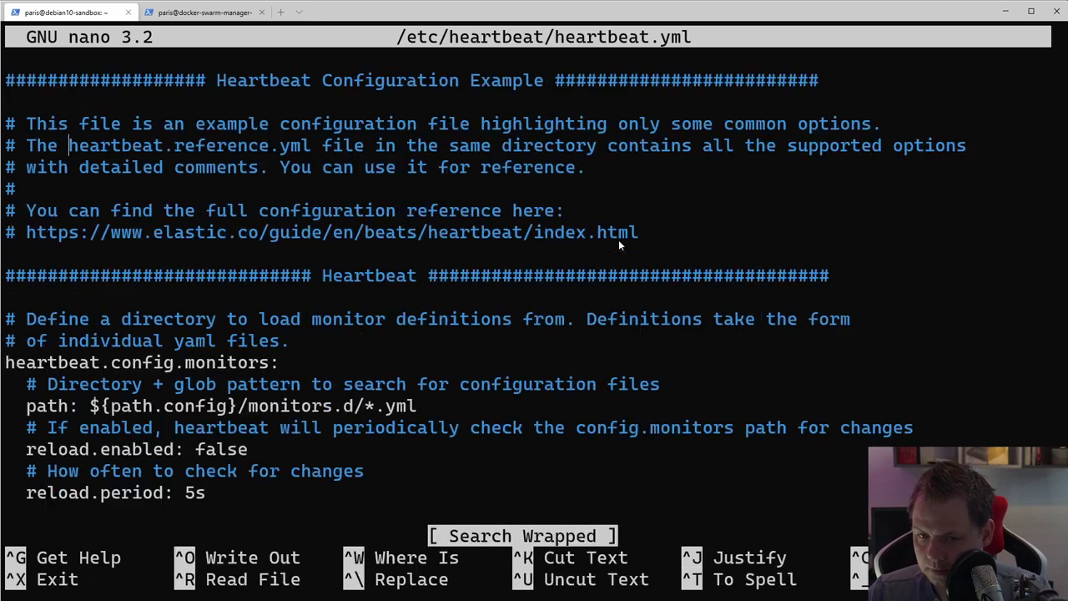
key("ctrl+w")
key("Return")
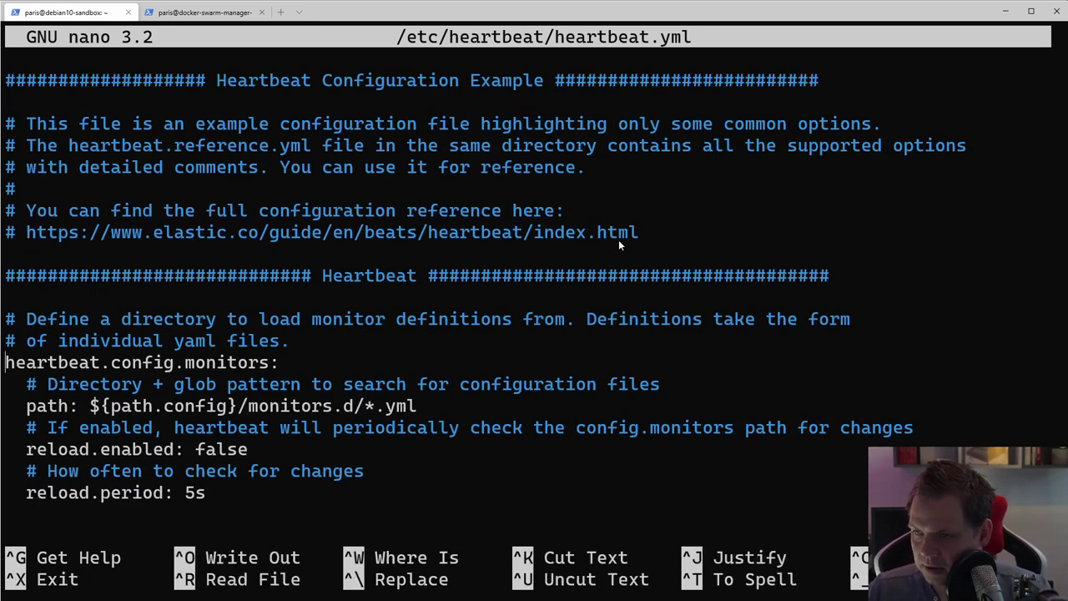
key("ctrl+w")
key("Return")
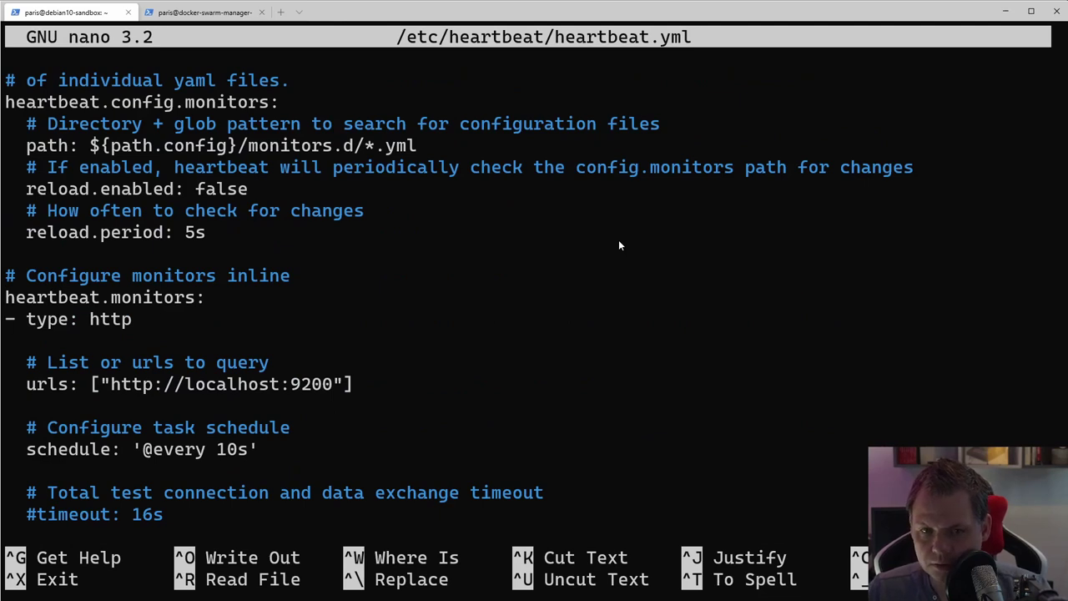
key("Down")
key("Down")
key("Down")
key("Down")
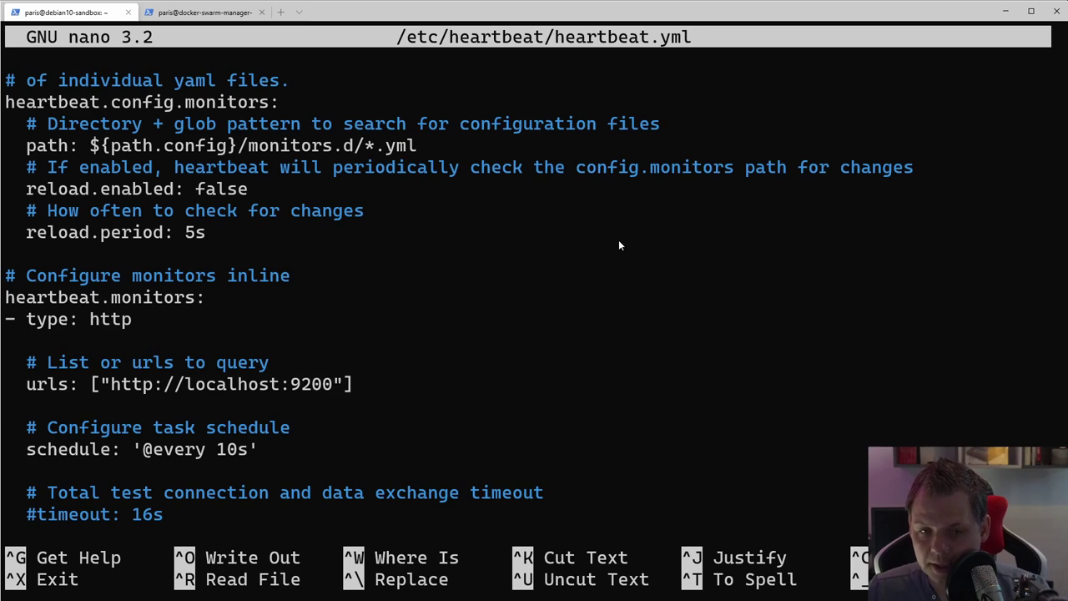
key("Left")
key("Left")
key("Left")
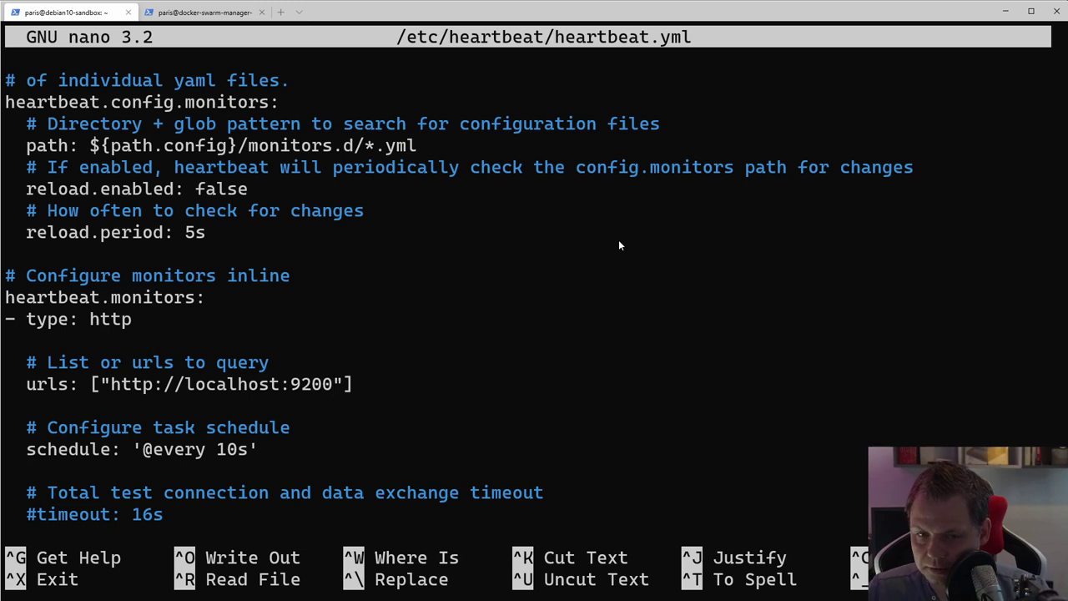
key("BackSpace")
key("BackSpace")
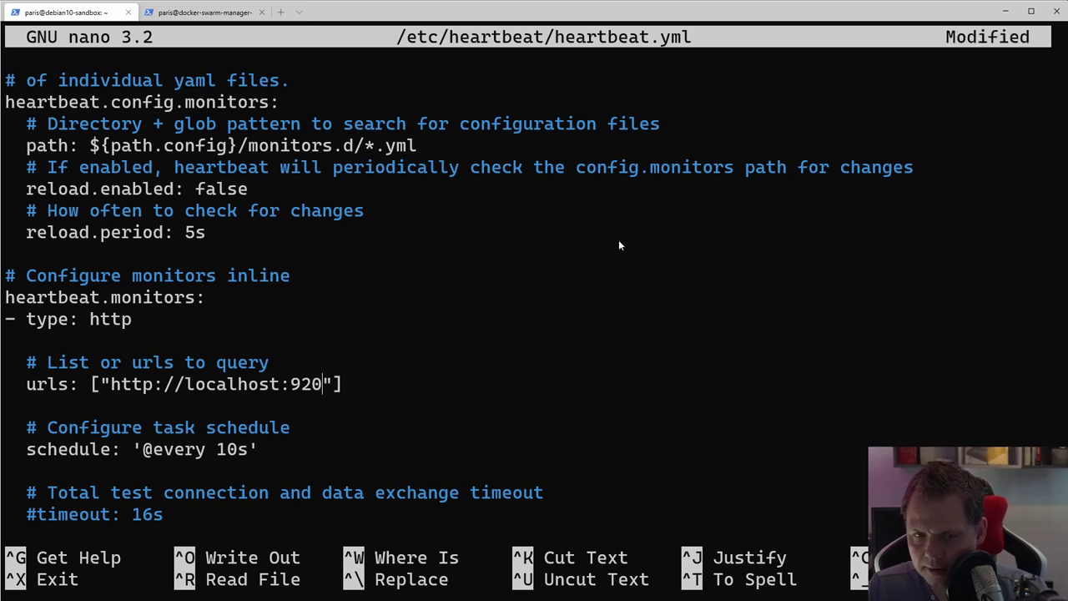
key("BackSpace")
key("BackSpace")
key("BackSpace")
key("BackSpace")
key("BackSpace")
key("BackSpace")
key("BackSpace")
key("BackSpace")
key("BackSpace")
key("BackSpace")
key("BackSpace")
key("BackSpace")
key("BackSpace")
key("BackSpace")
key("BackSpace")
key("BackSpace")
key("BackSpace")
key("BackSpace")
key("BackSpace")
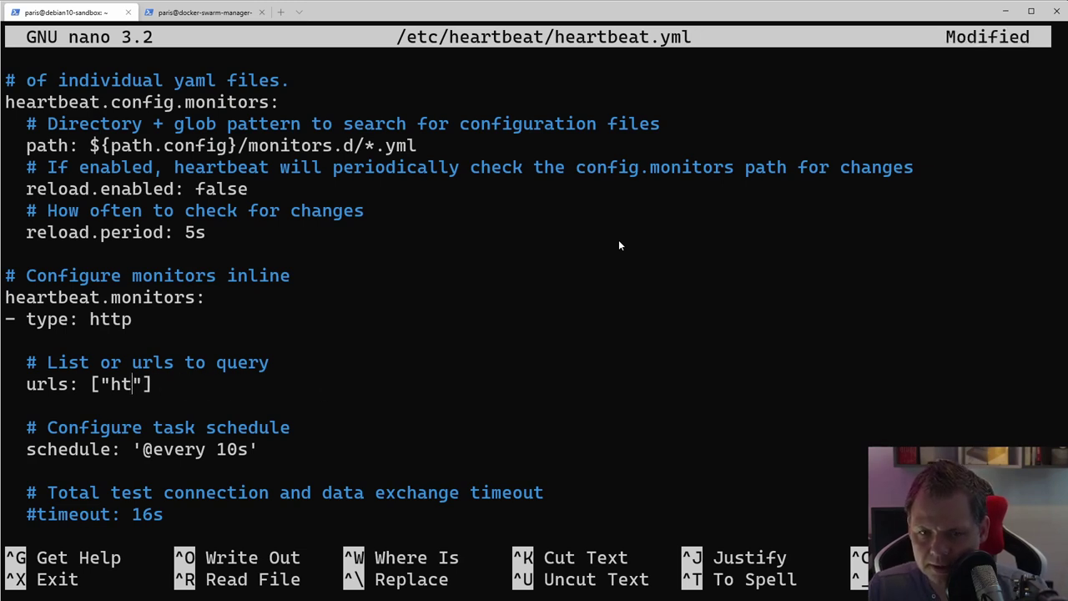
type("http:")
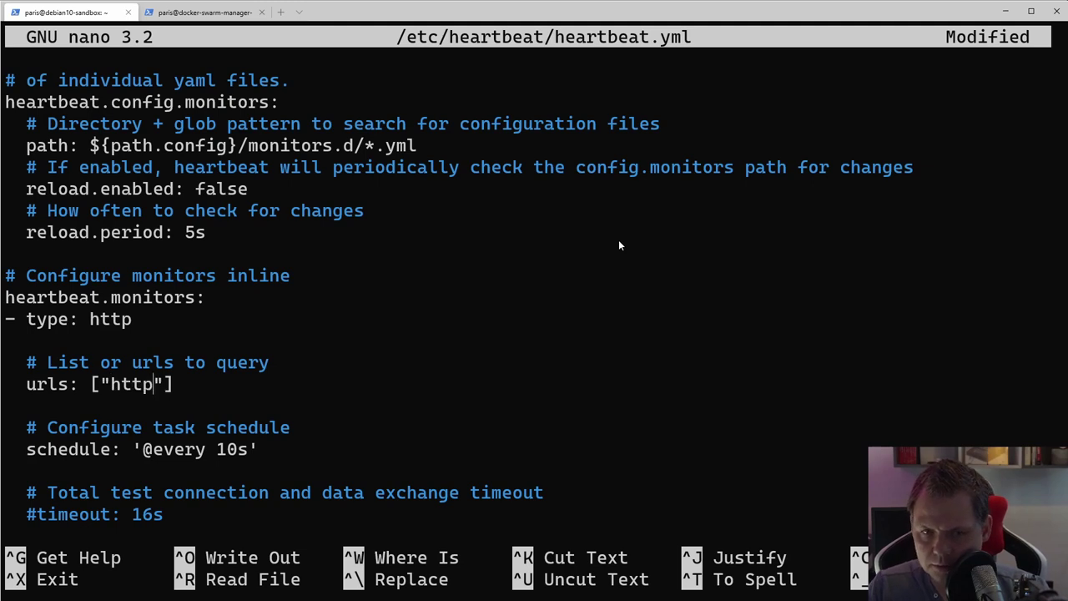
key("BackSpace")
type("s://")
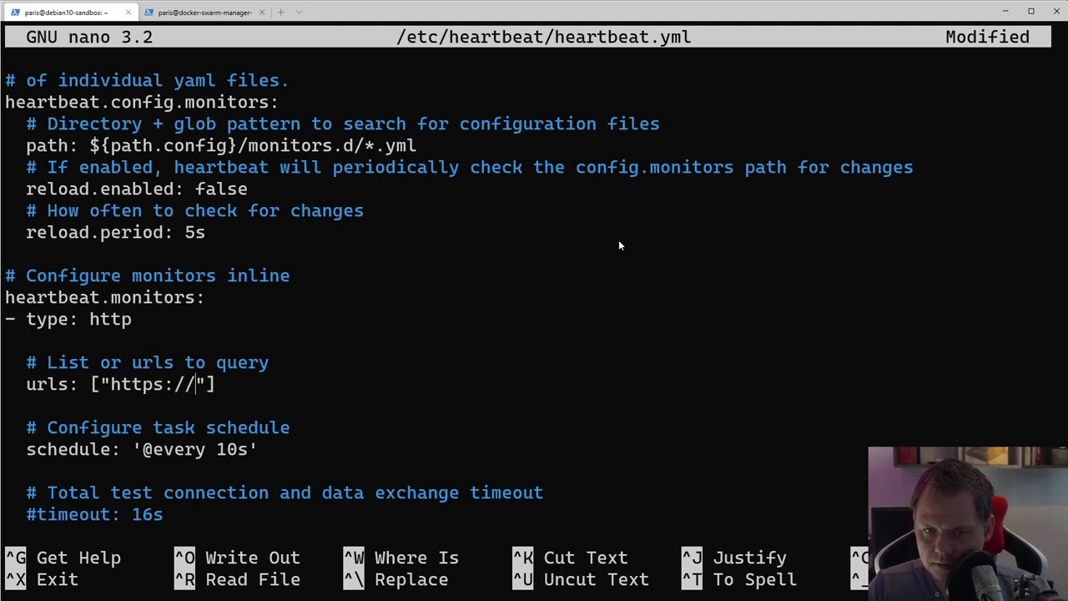
type("google.com")
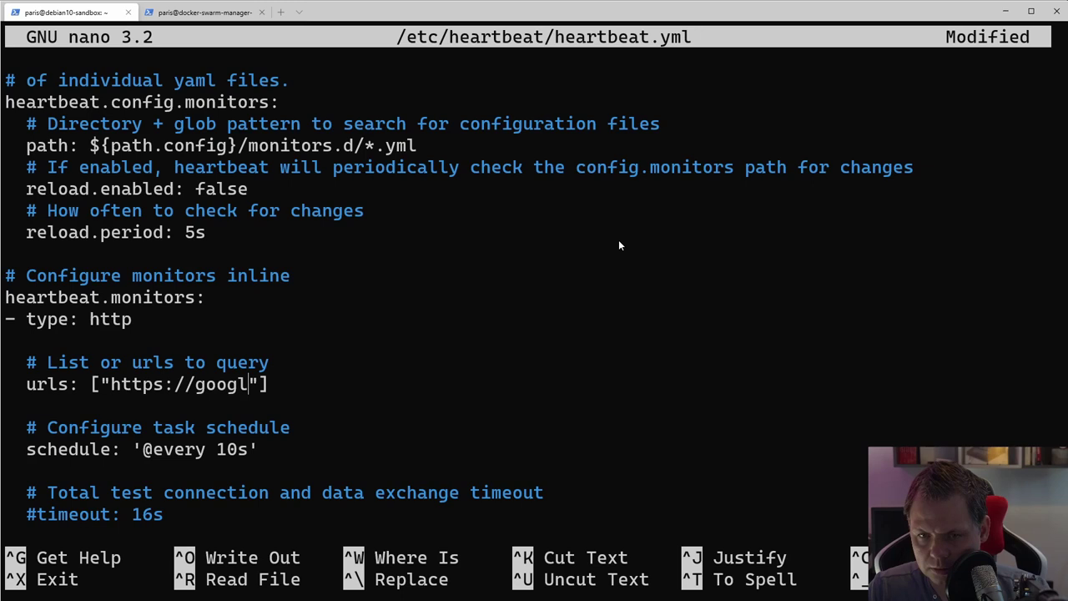
key("Left")
key("Left")
key("Left")
key("Left")
key("Left")
key("Left")
key("Left")
key("Left")
key("Left")
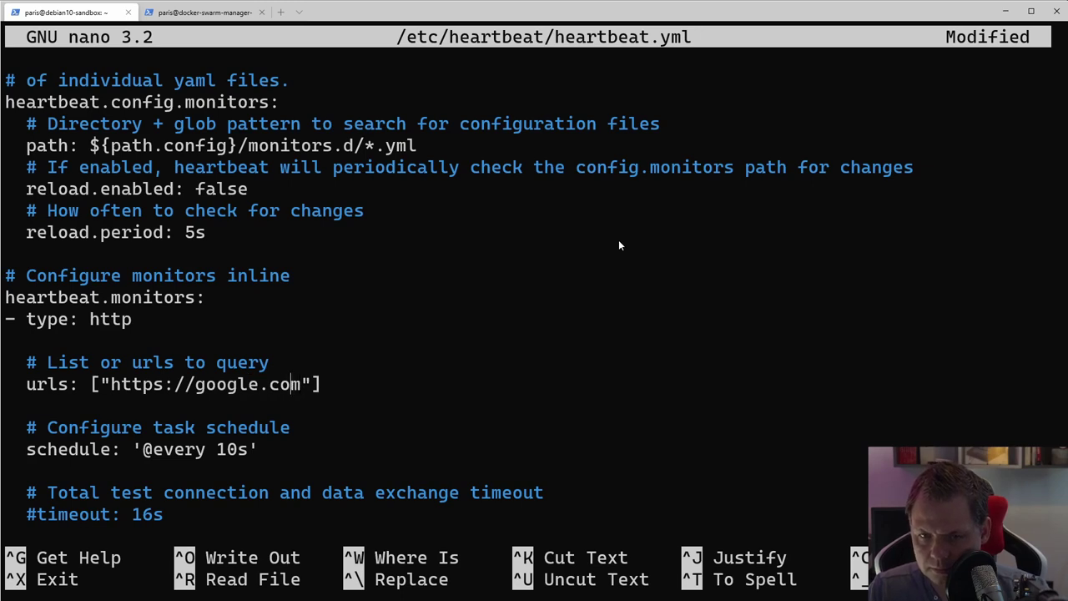
key("Left")
type("www,")
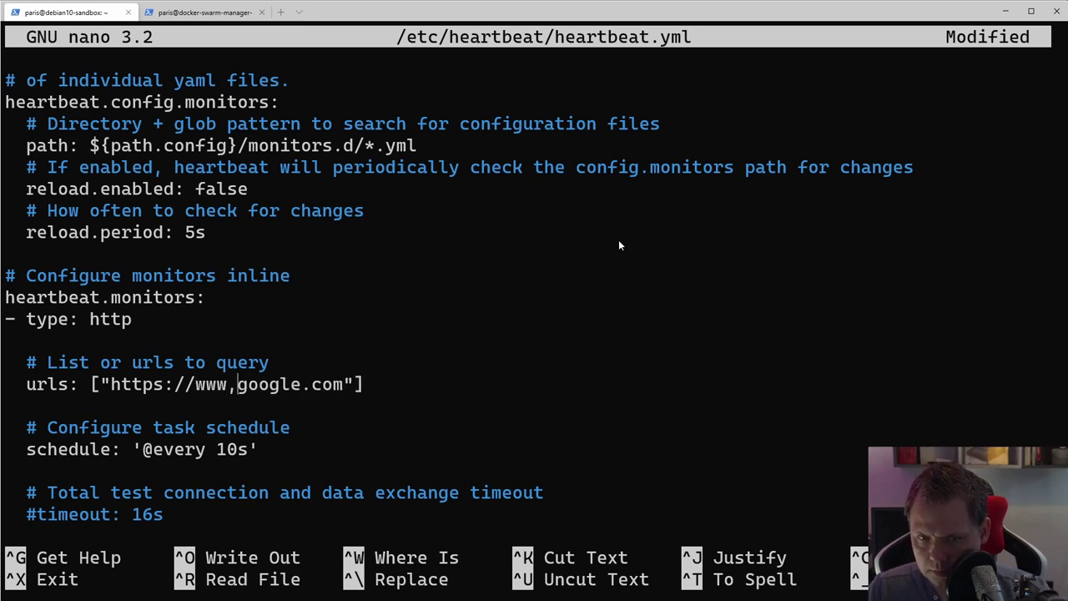
key("Right")
key("Left")
key("BackSpace")
type(".")
key("Right")
key("Left")
key("Left")
key("Left")
key("Left")
key("Left")
key("BackSpace")
key("BackSpace")
key("BackSpace")
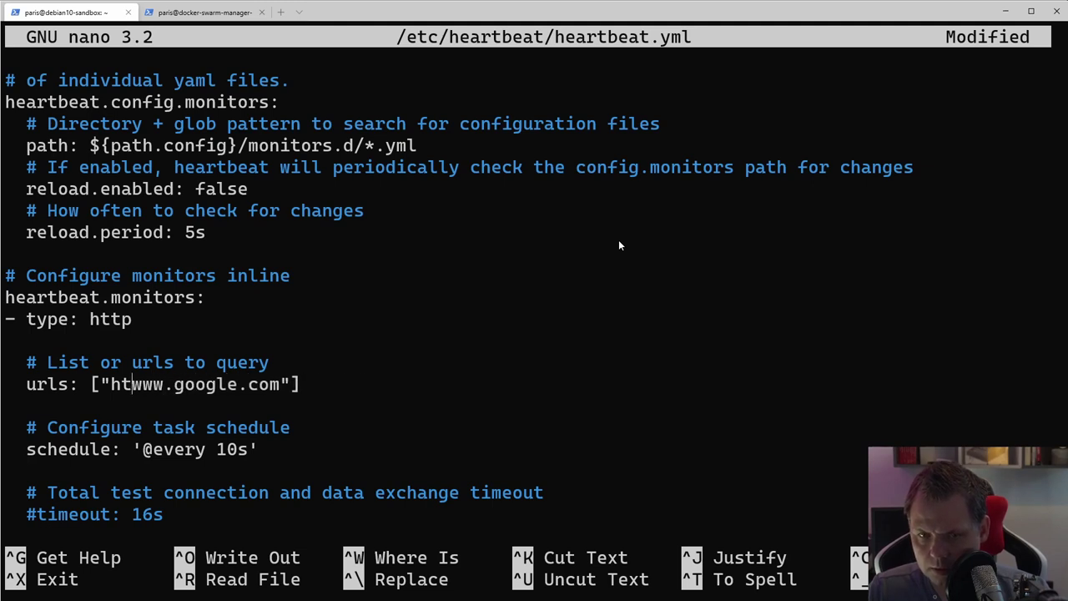
key("BackSpace")
key("BackSpace")
key("Left")
type("s")
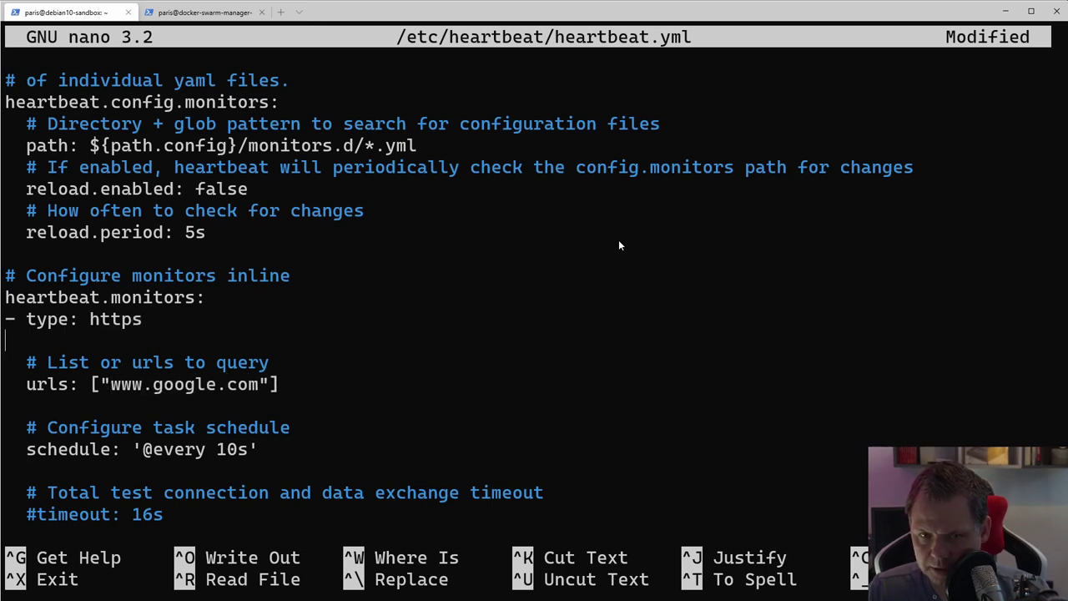
key("Right")
key("Home")
key("Down")
key("End")
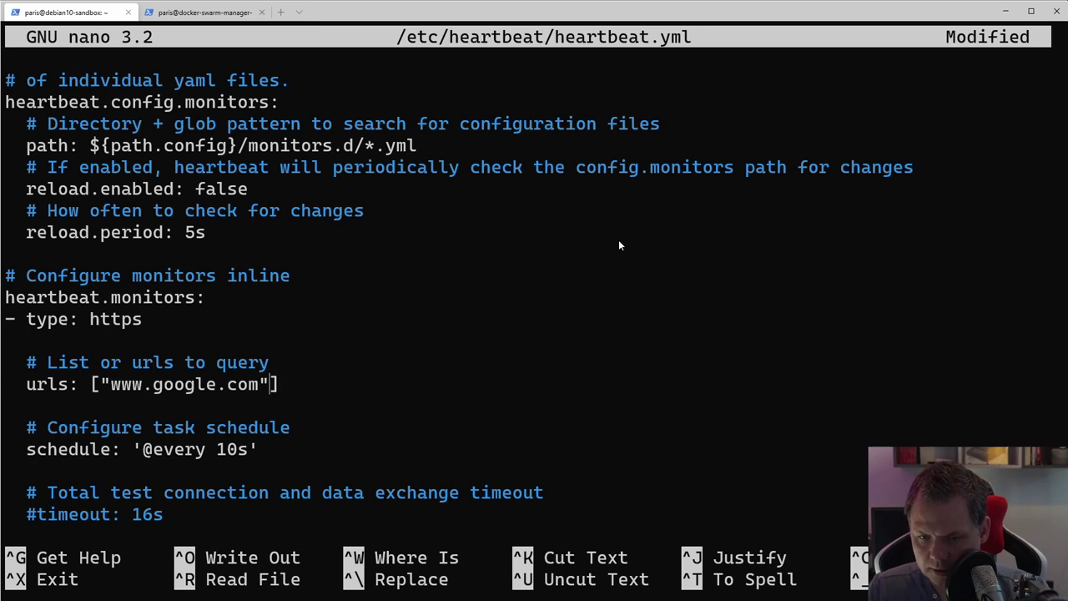
type(", \"htt")
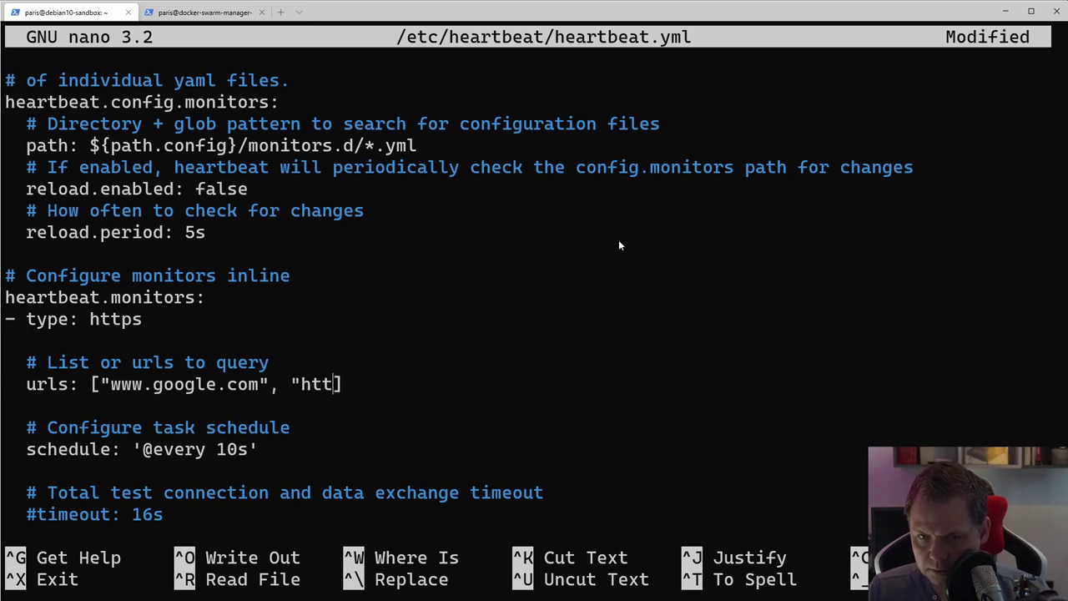
key("BackSpace")
key("BackSpace")
key("BackSpace")
type("www.p")
type("nk.sh\", ")
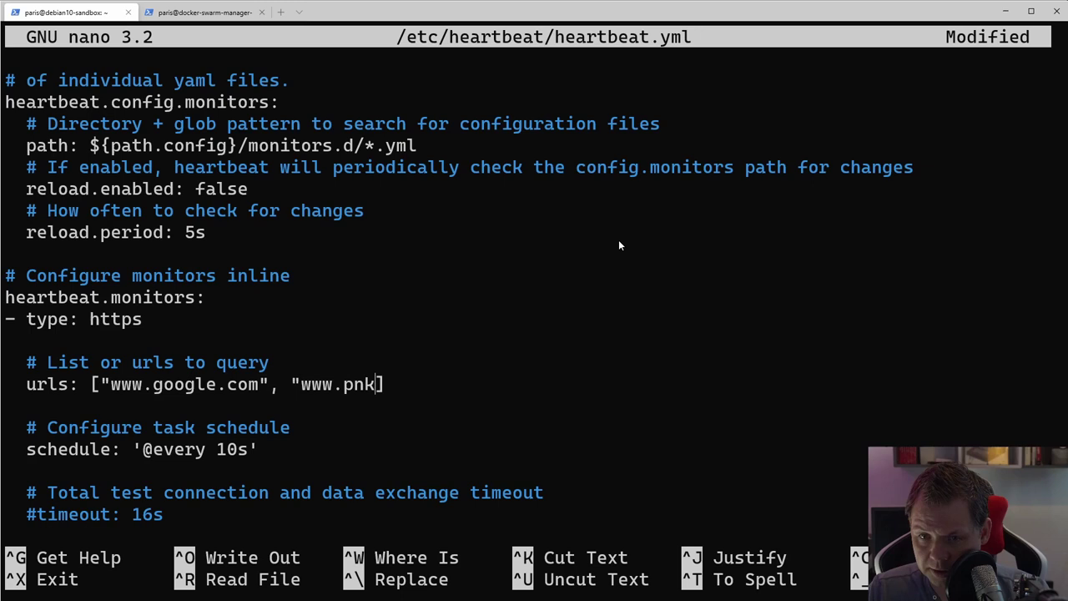
type("\"www.face")
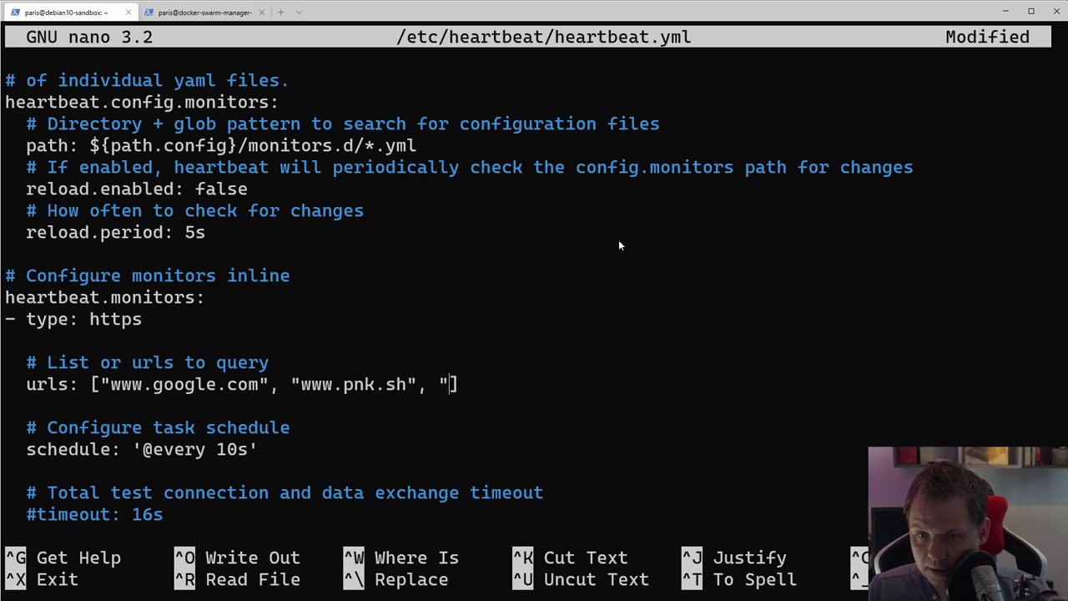
type("book.com\"")
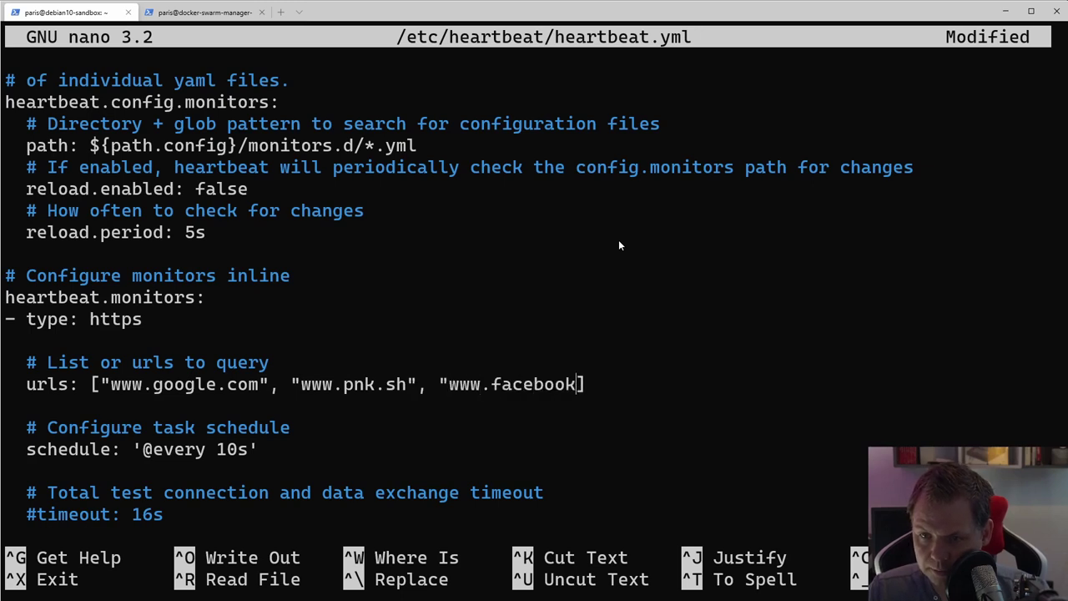
- Save heartbeat.yml with the three-URL monitor list
key("ctrl+o")
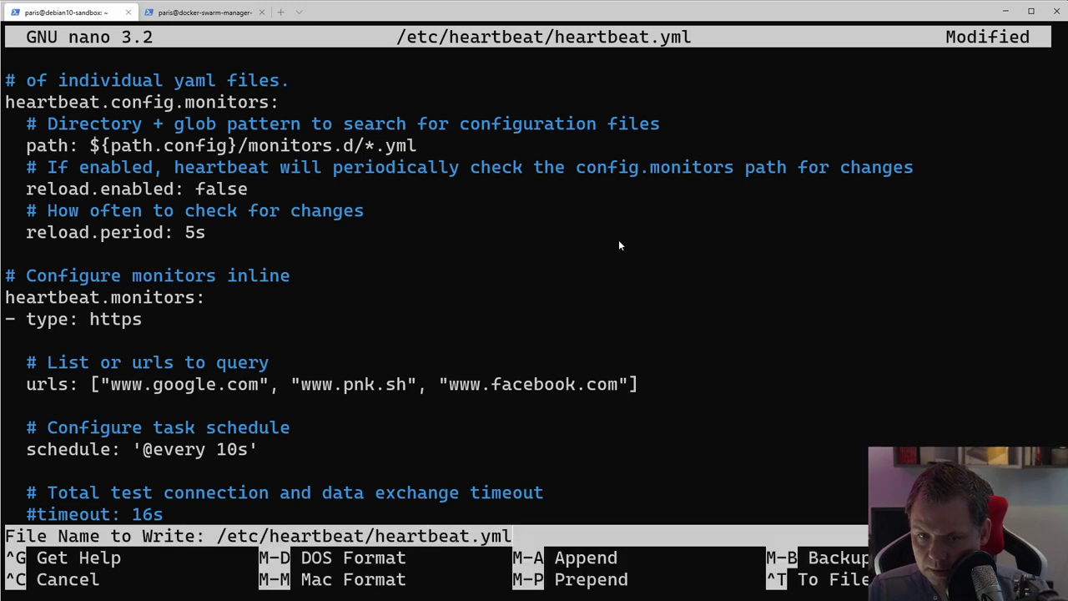
key("Return")
key("Down")
key("Down")
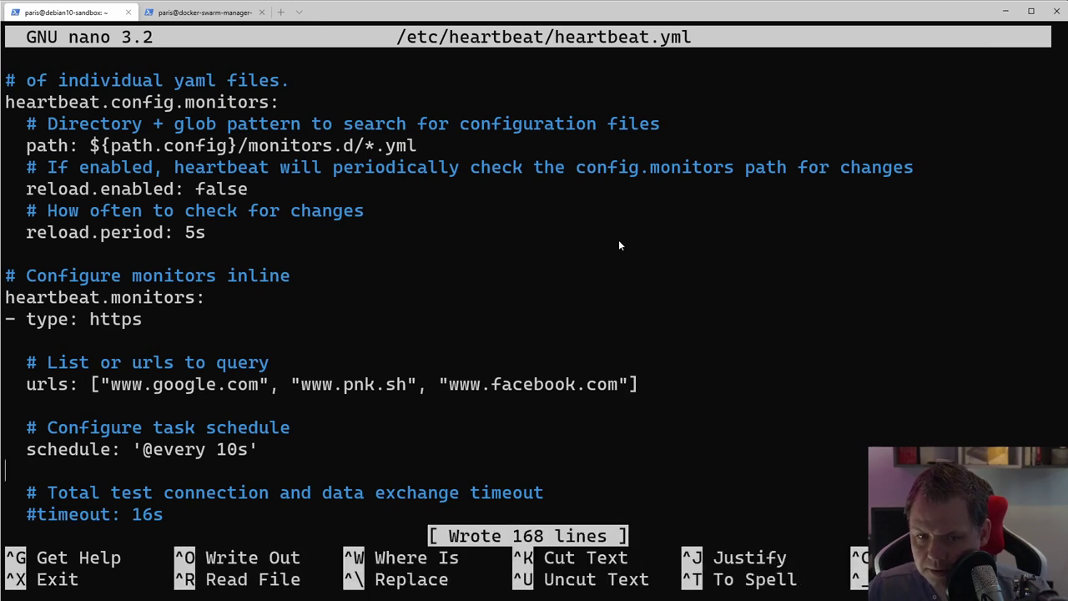
key("Up")
key("End")
key("Left")
key("Left")
- Uncomment the timeout: 16s line and save heartbeat.yml again
key("Down")
key("Down")
key("Down")
key("Down")
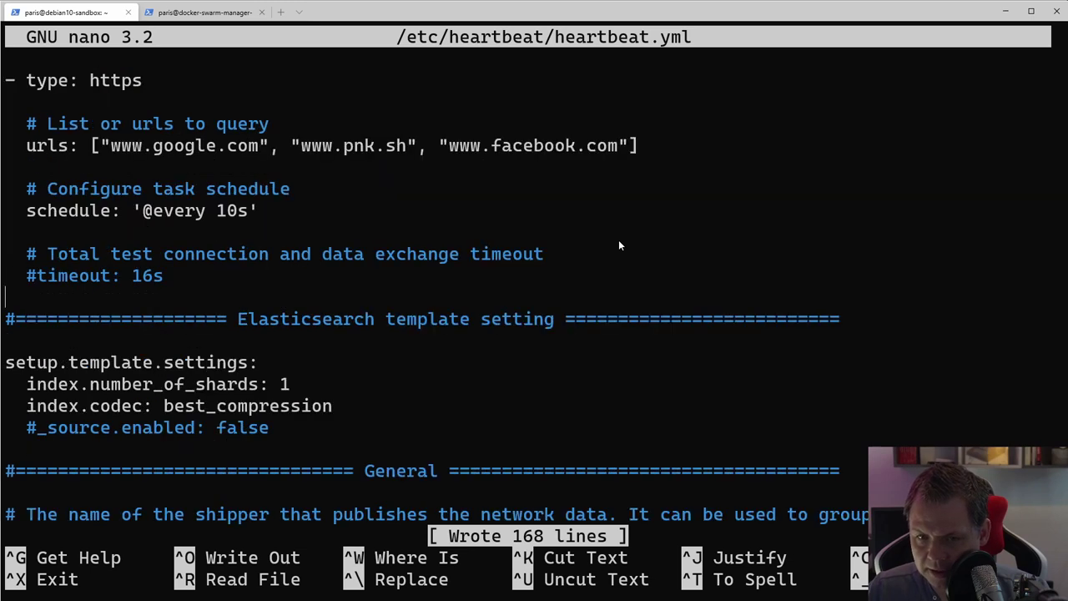
key("Up")
key("Up")
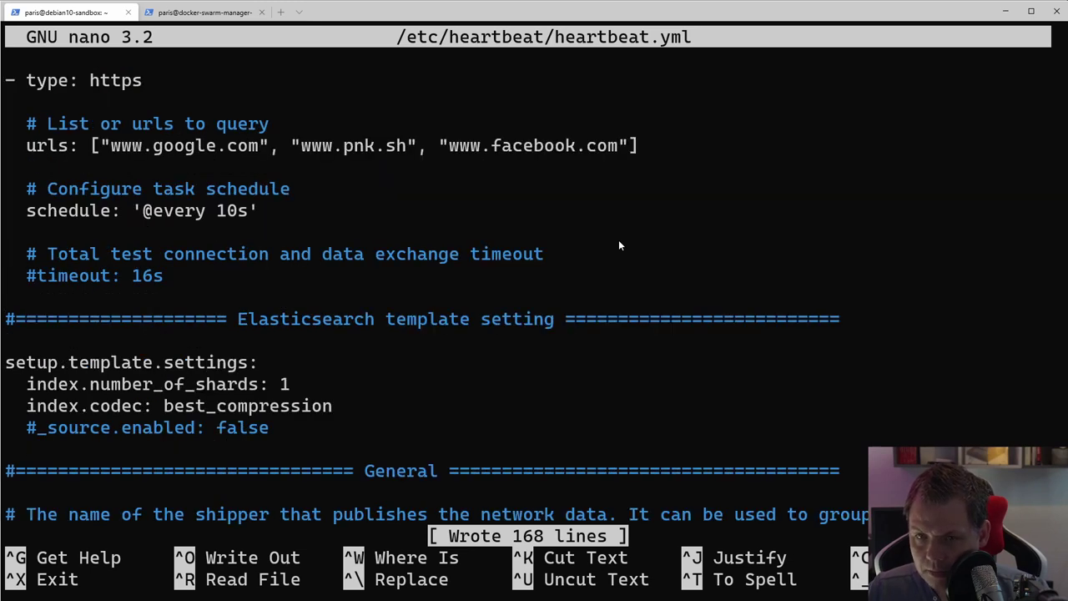
key("Up")
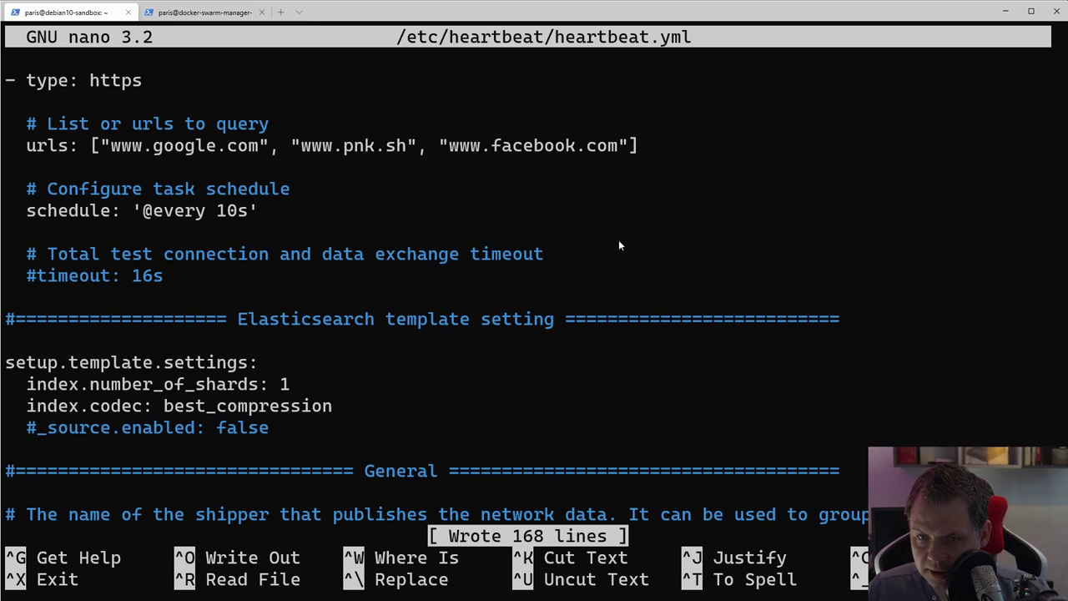
key("Down")
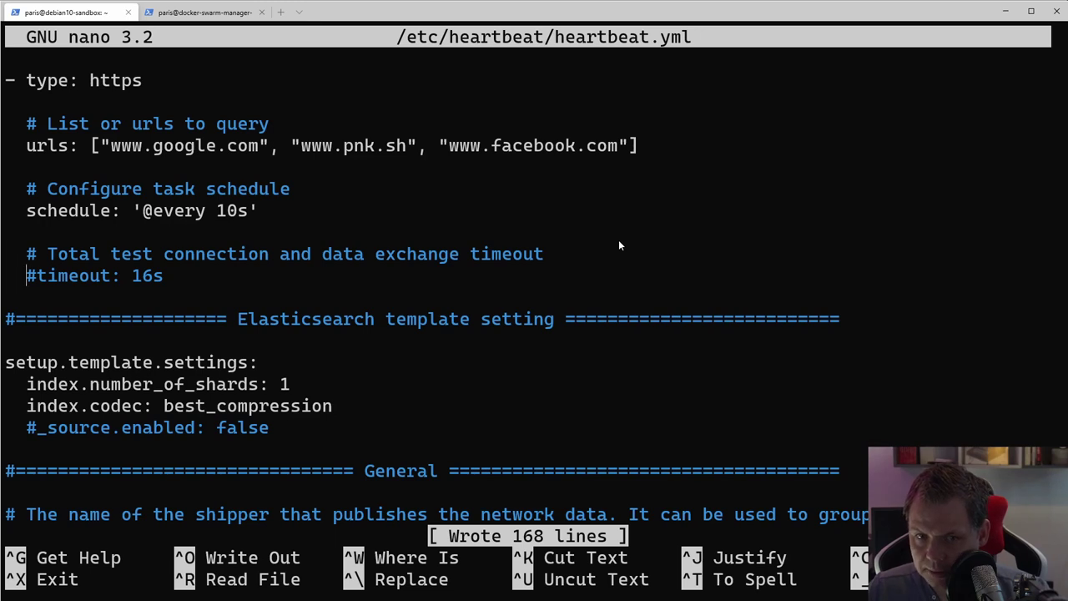
key("Delete")
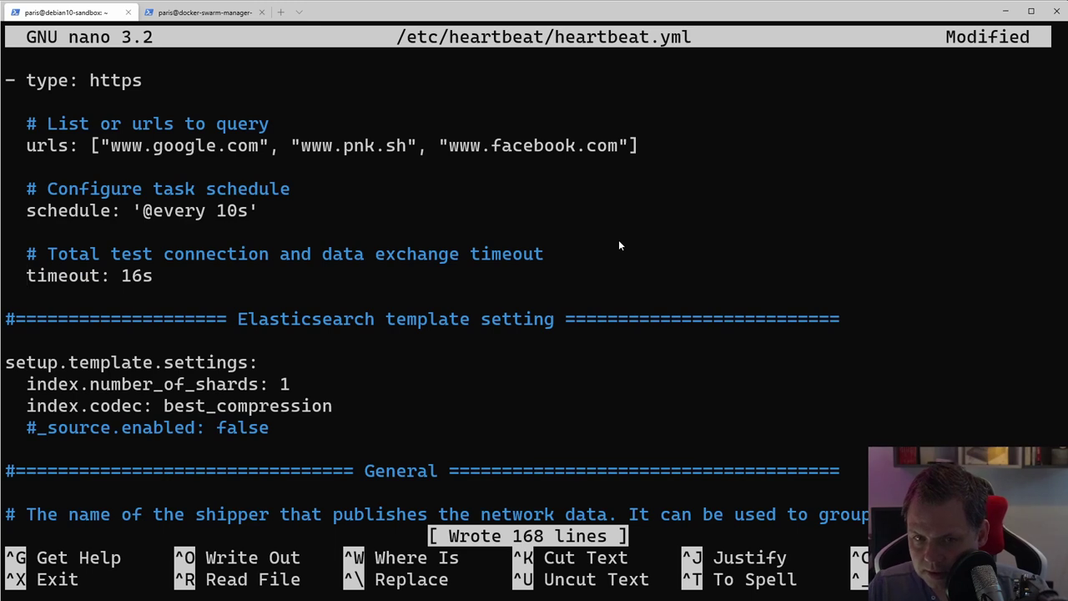
key("ctrl+o")
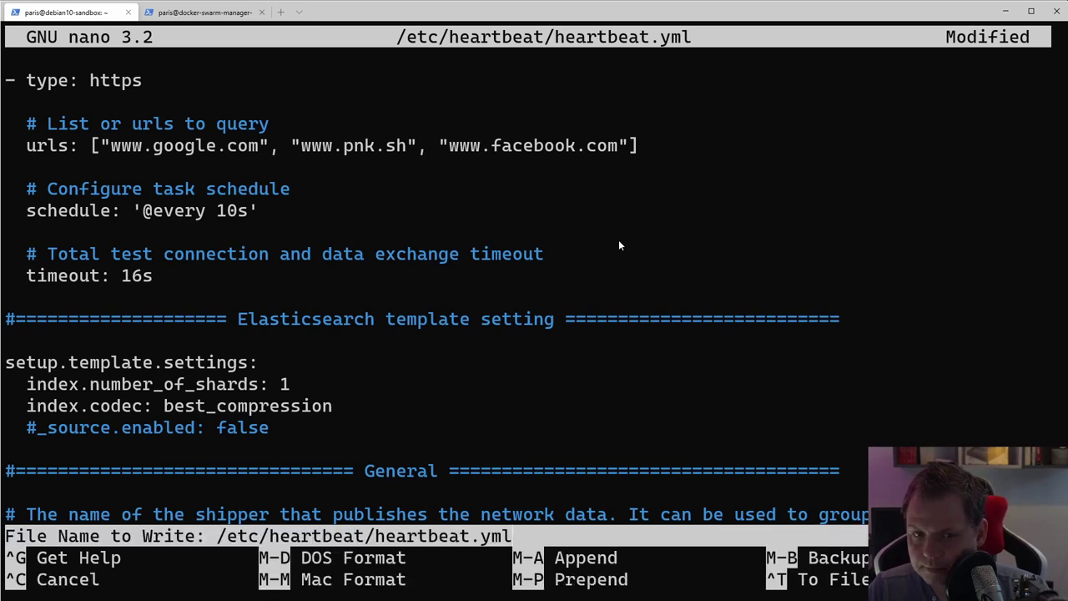
key("Return")
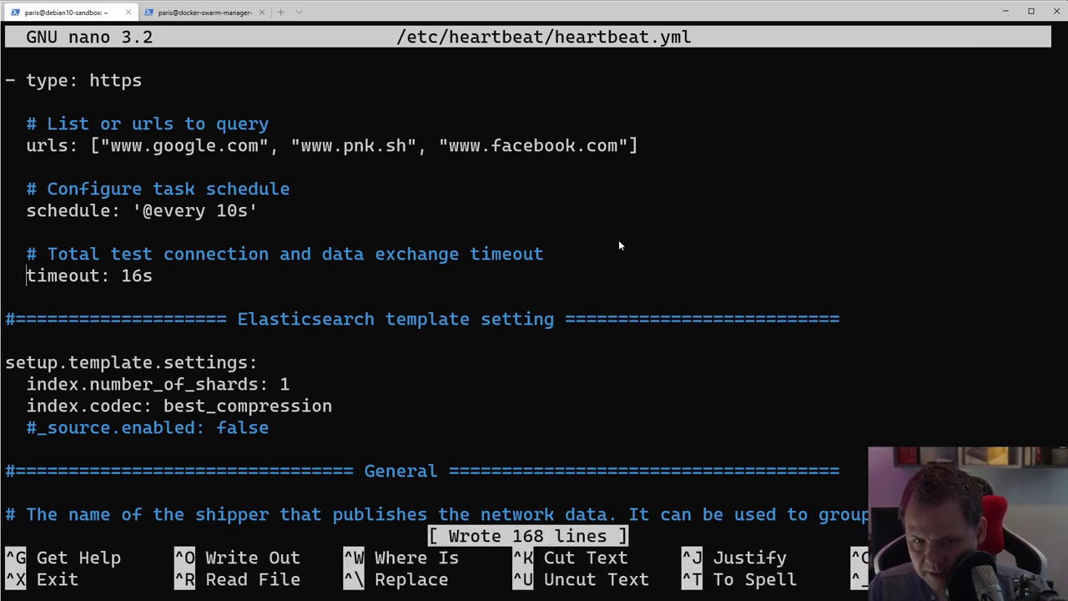
- Exit nano and run sudo heartbeat setup to load the index setup
key("ctrl+x")
type("sudo service ")
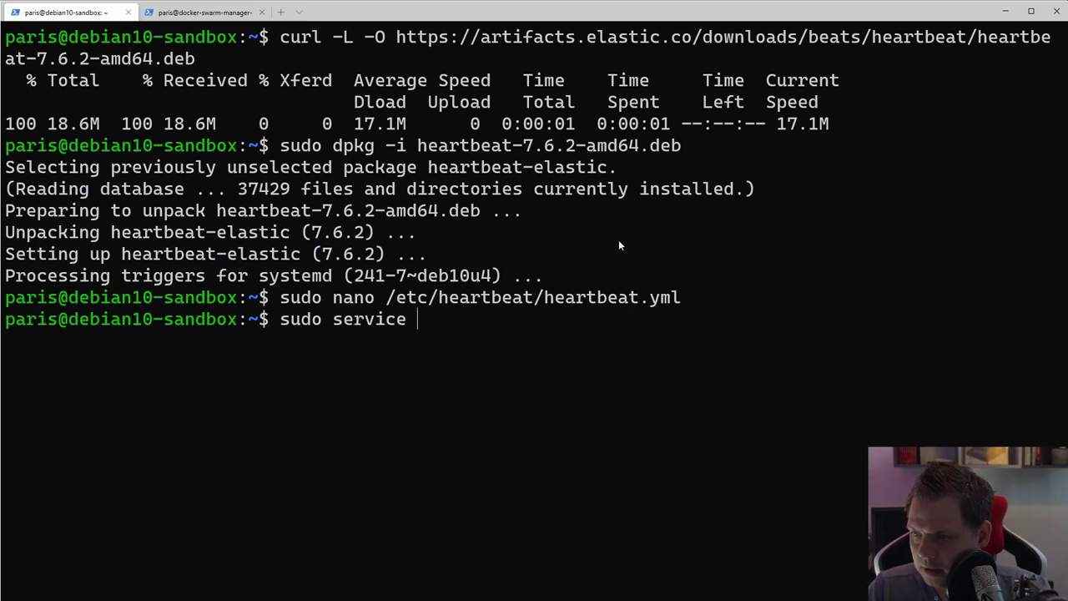
type("heartbeat-elastic")
key("ctrl+c")
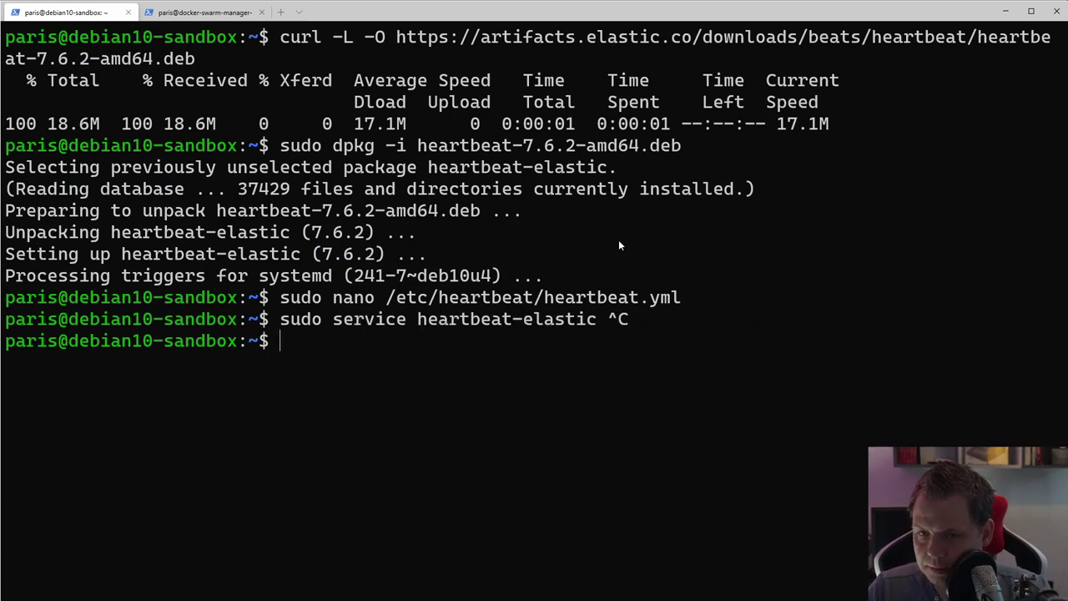
type("sudo he")
key("Tab")
key("Tab")
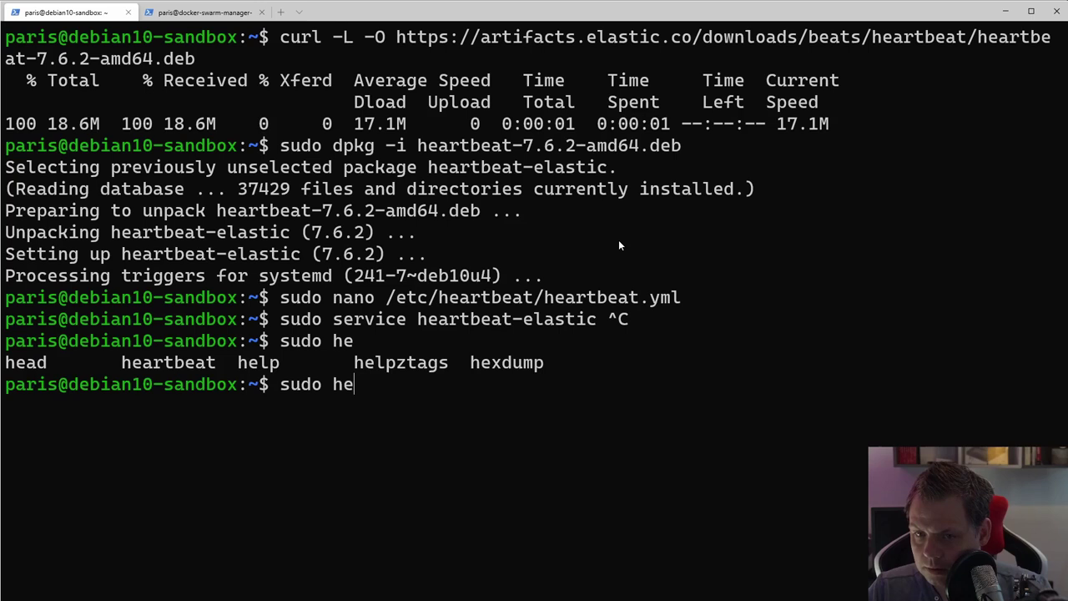
type("a")
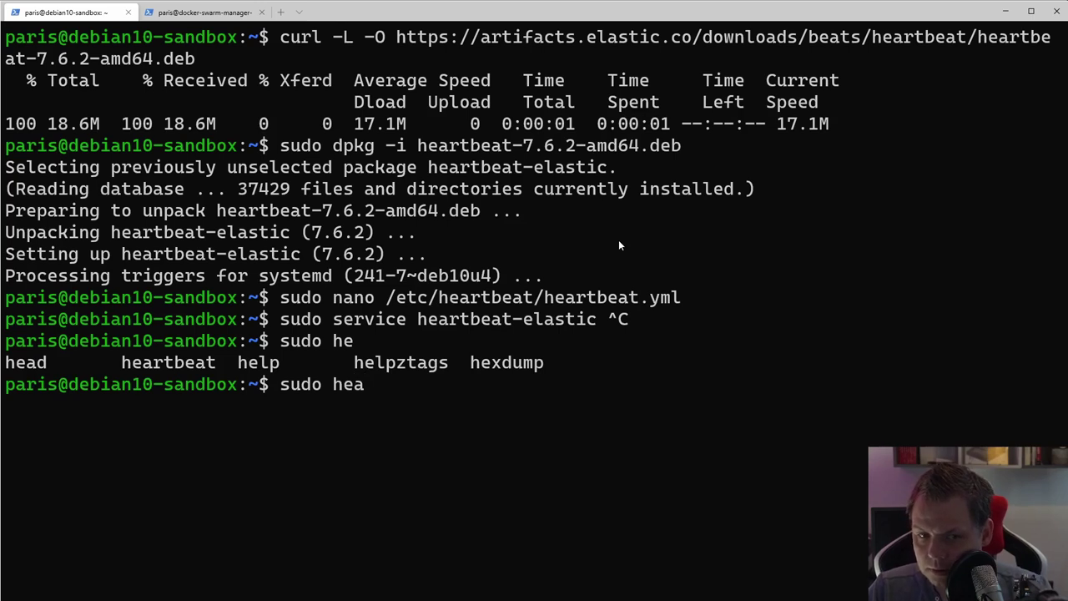
key("BackSpace")
key("BackSpace")
type("ear")
key("Tab")
type("setup")
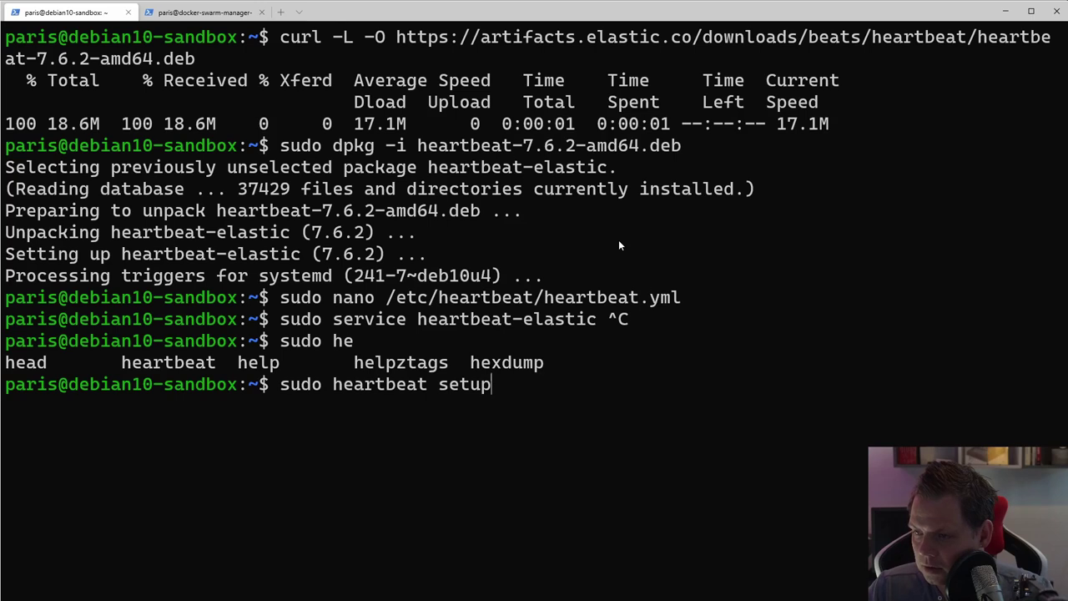
key("Return")
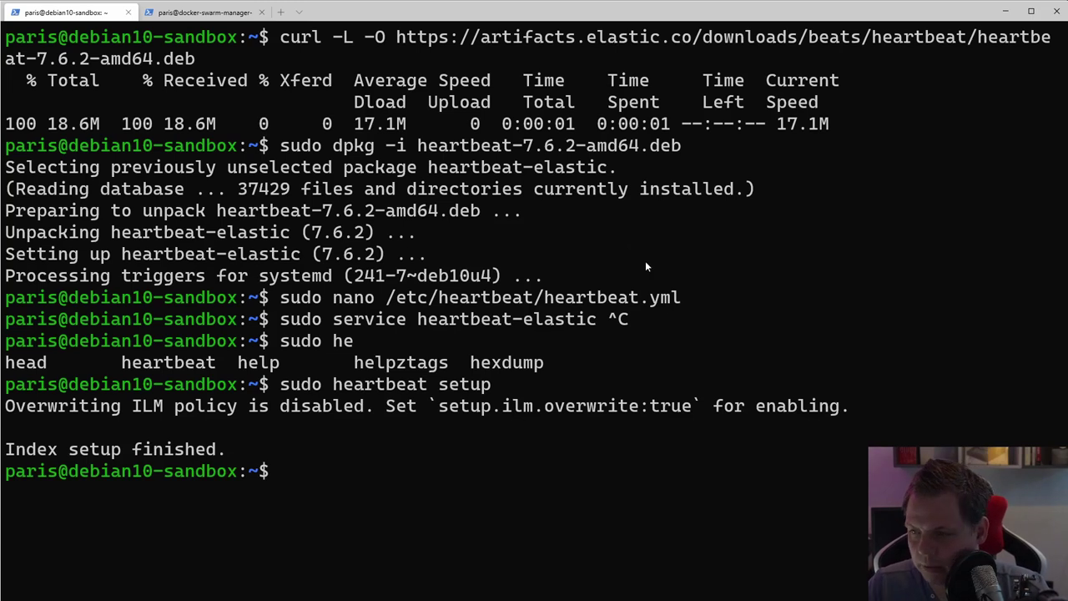
- Start the heartbeat-elastic service with sudo service, then switch to the Kibana browser
type("sudo service heartbeat-elastic ")
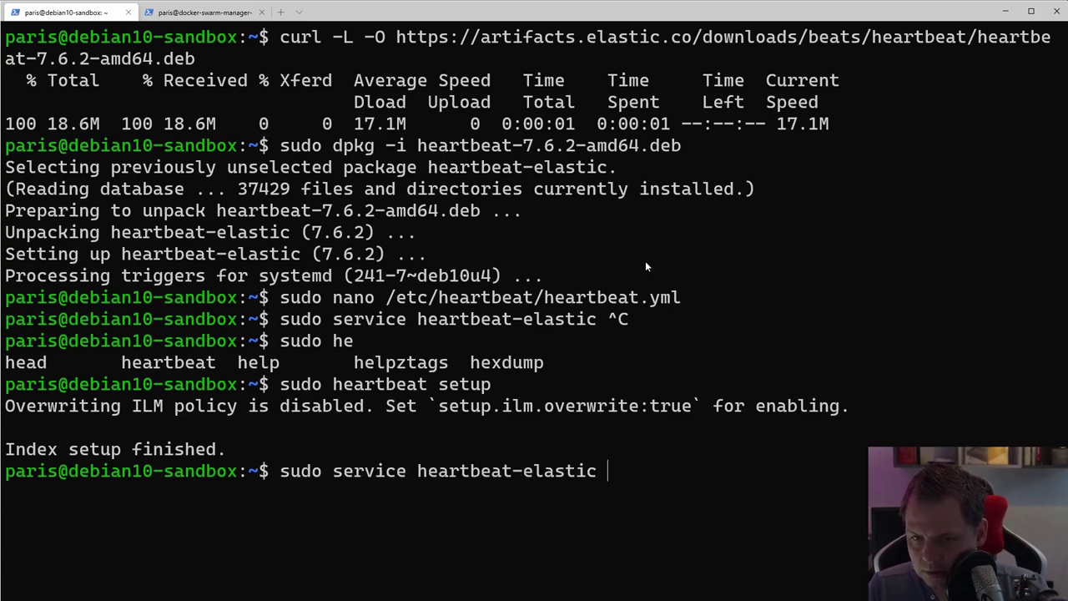
type("start")
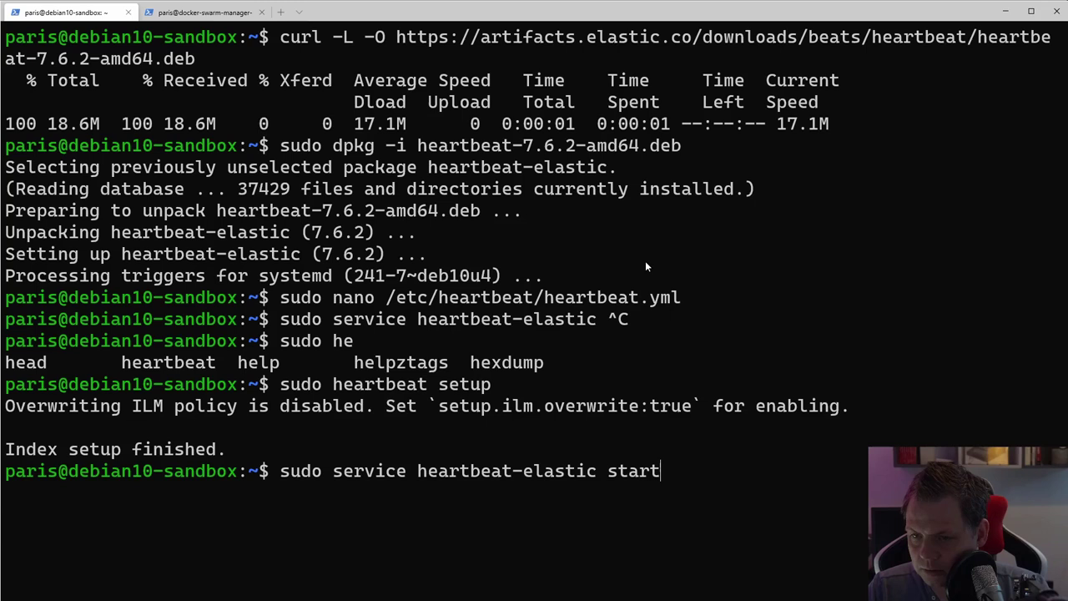
key("Return")
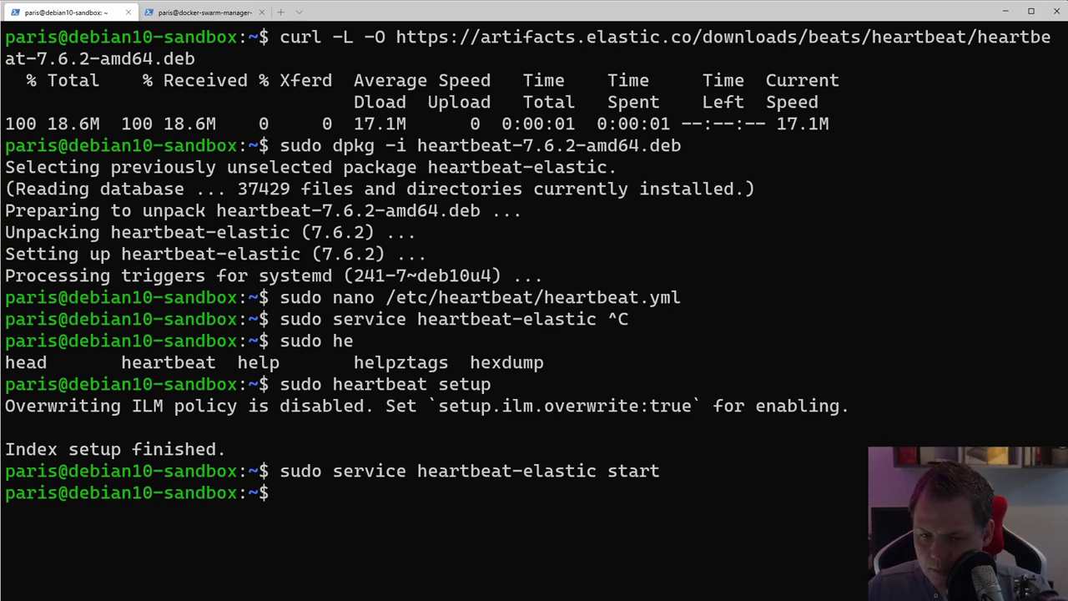
key("alt+Tab")
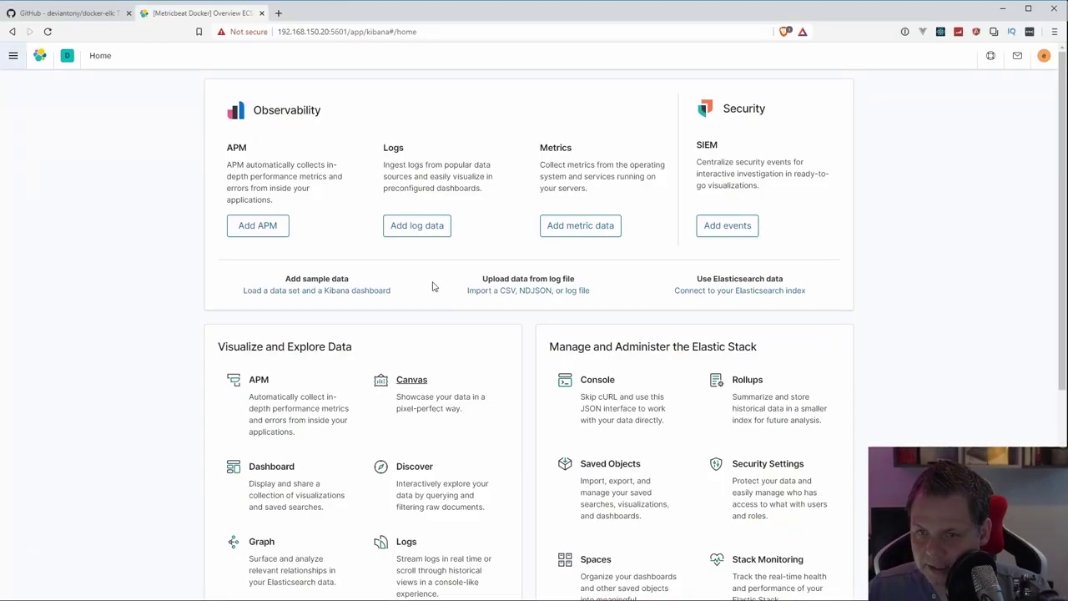
- Go to the Kibana Dashboards list from the navigation menu
left_click(13, 59)
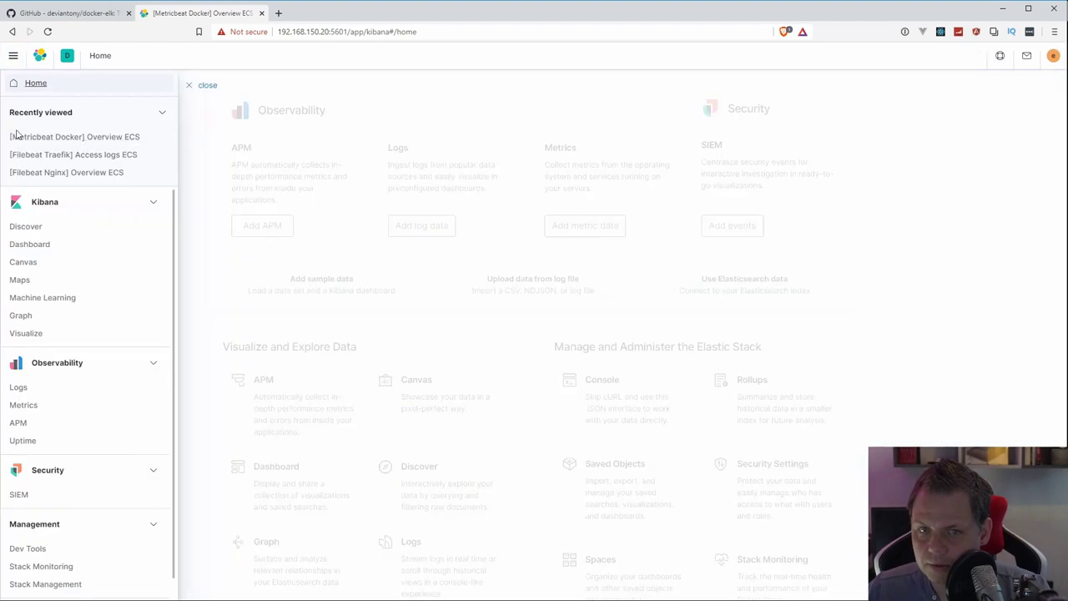
left_click(29, 239)
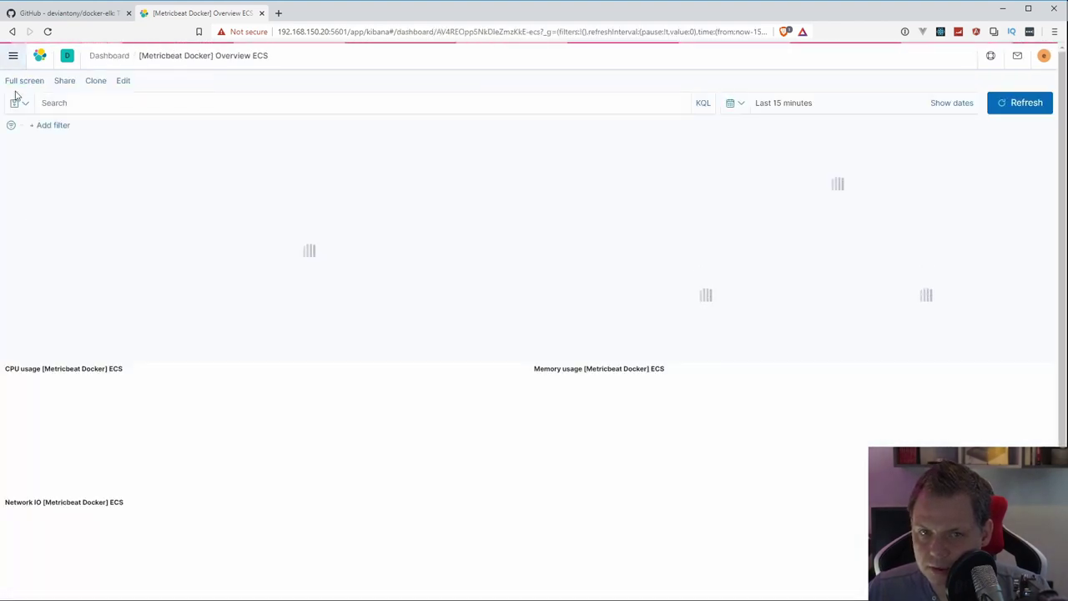
left_click(13, 55)
left_click(29, 243)
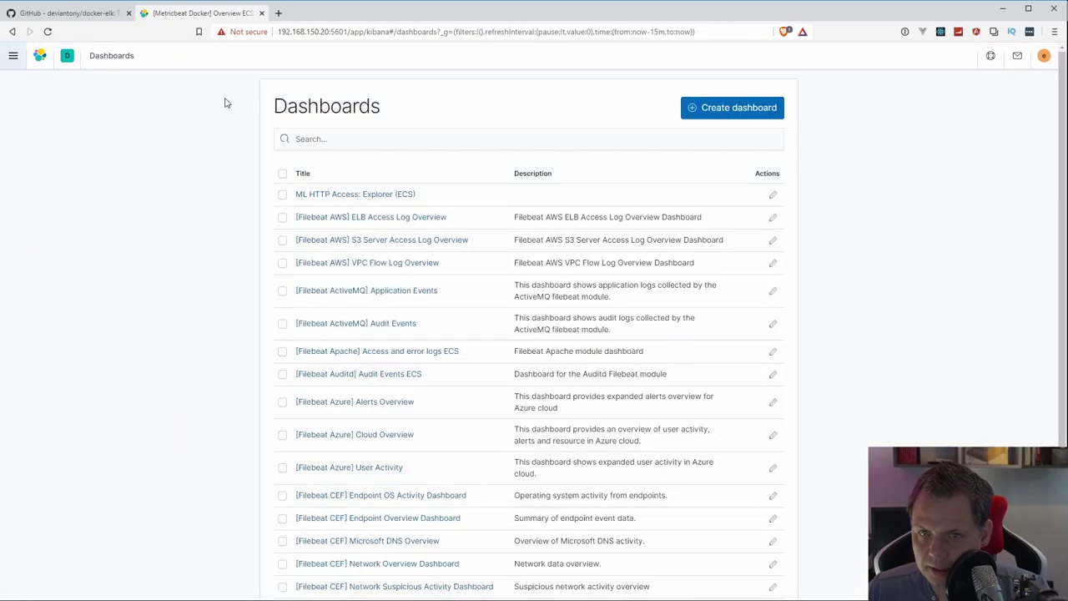
- Search dashboards for 'uptime', 'up' and 'moni', then clear the search and open the navigation
type("uptime")
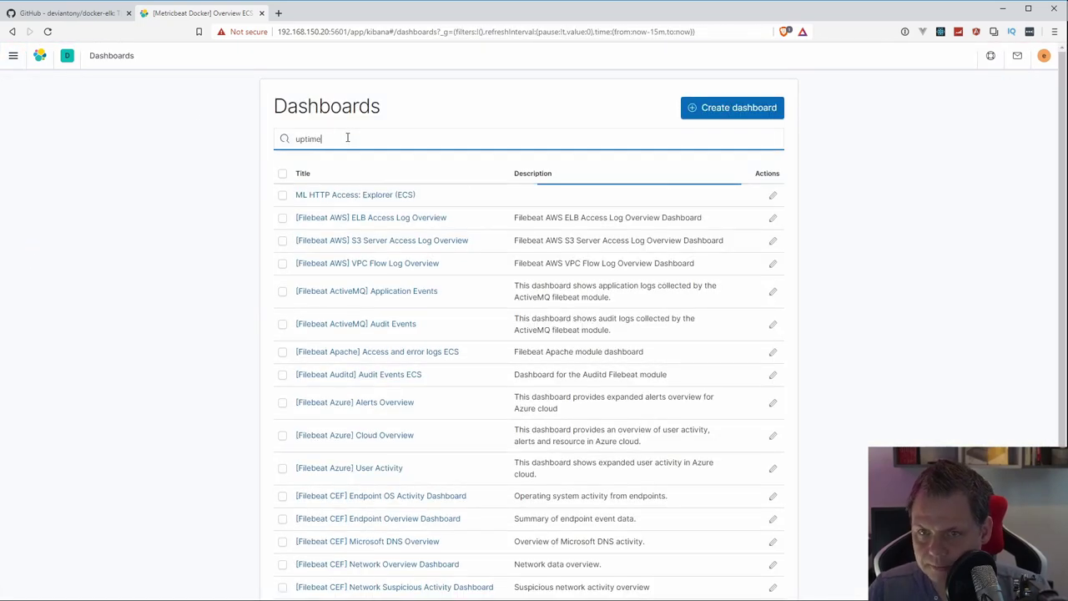
key("ctrl+a")
type("up")
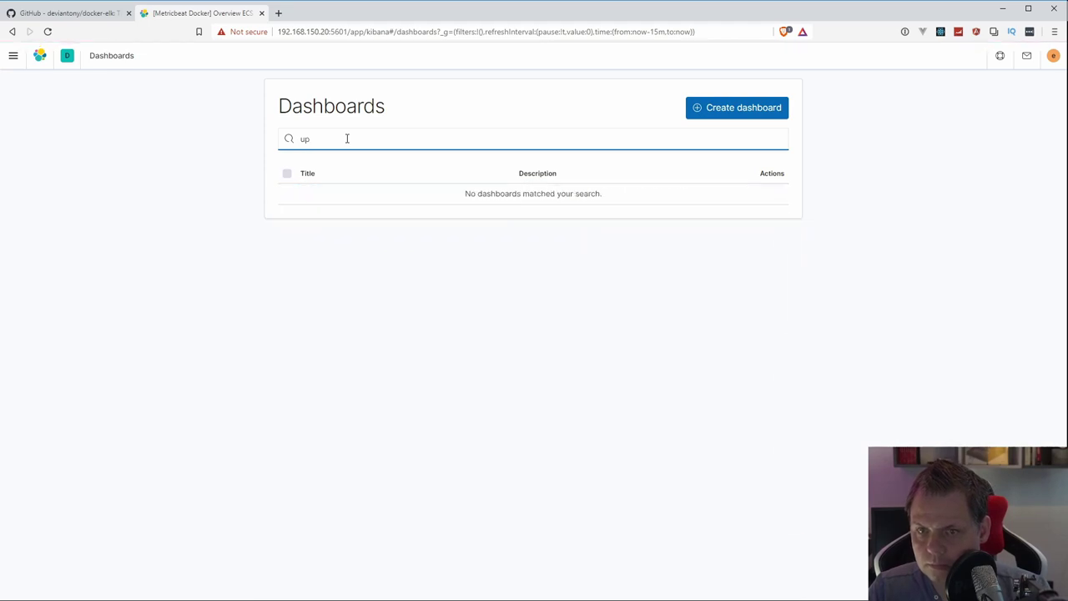
key("ctrl+a")
type("moni")
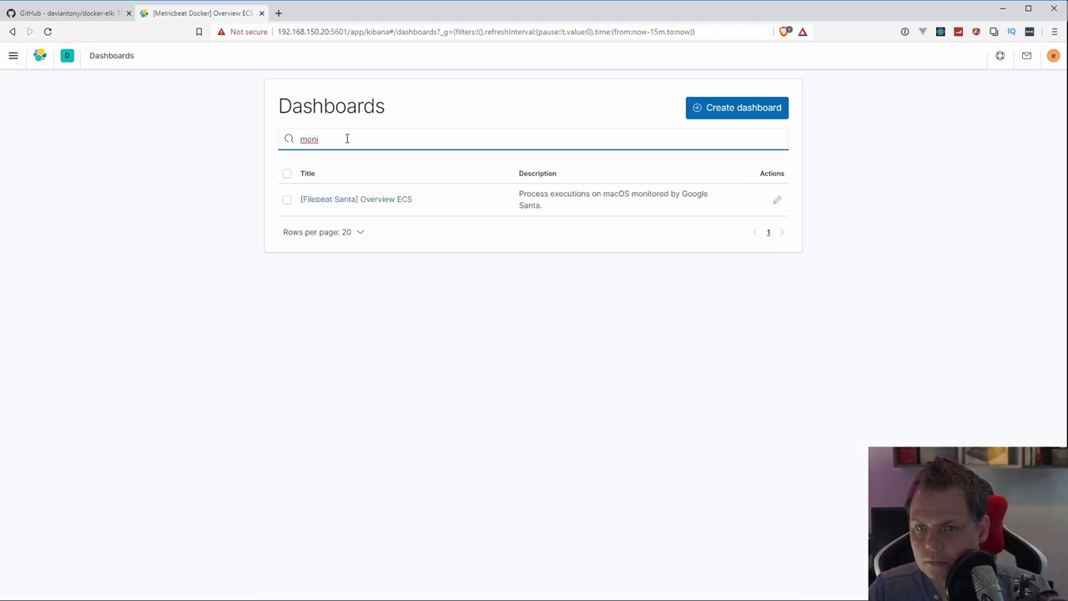
key("ctrl+a")
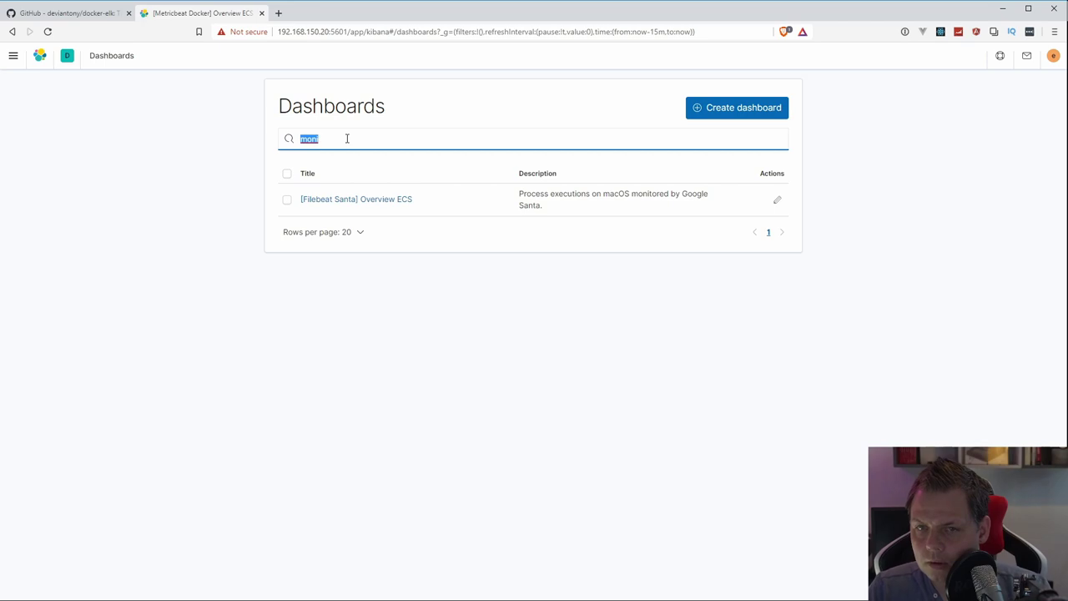
key("BackSpace")
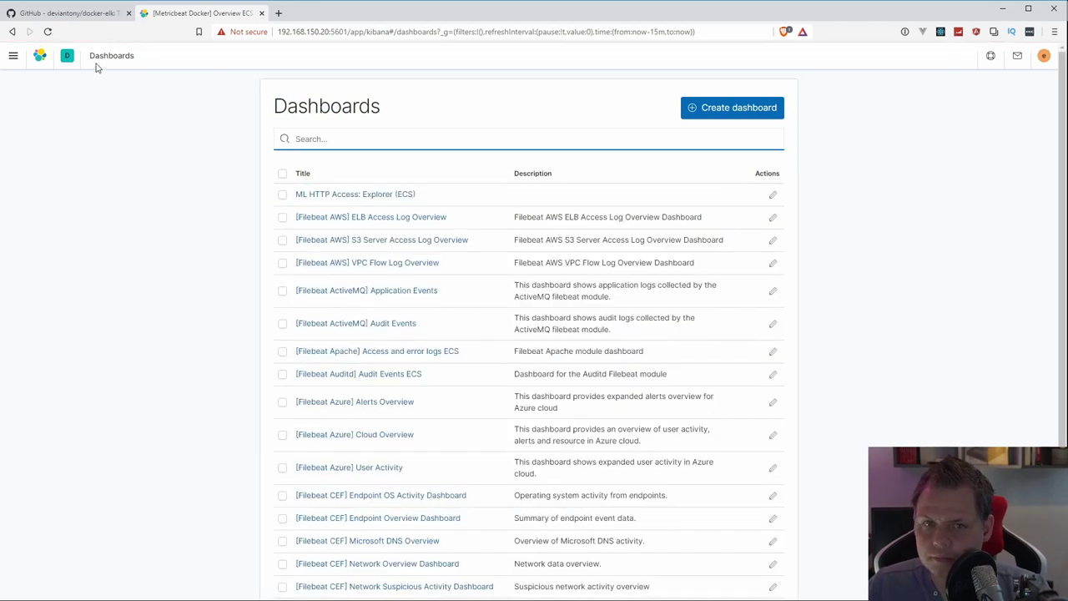
left_click(13, 57)
- Open Uptime and check its index settings use heartbeat-7*, then return to the overview
scroll(94, 386, "down", 1)
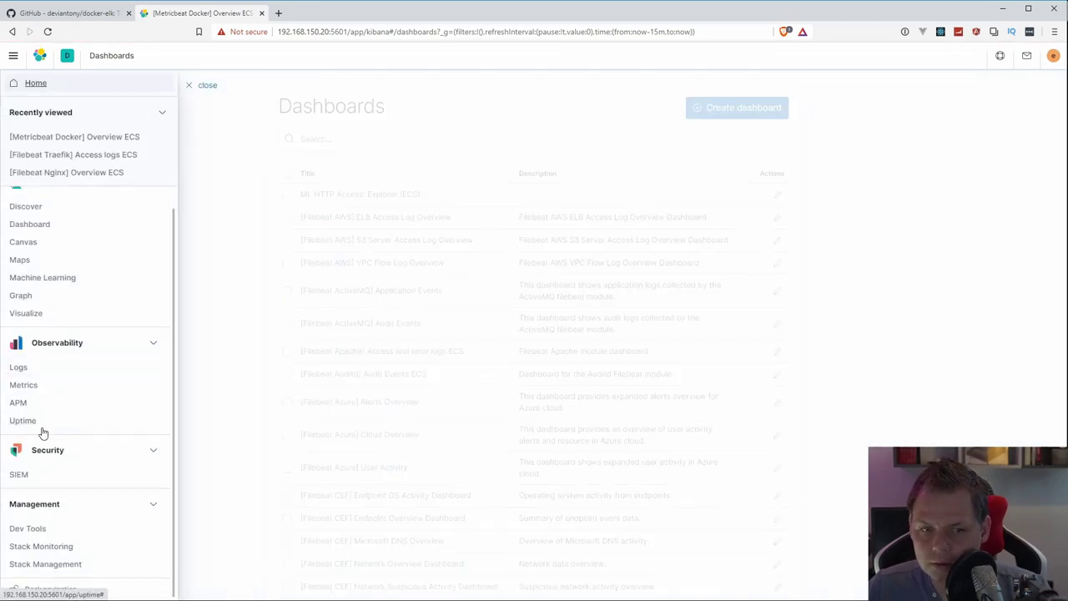
left_click(27, 421)
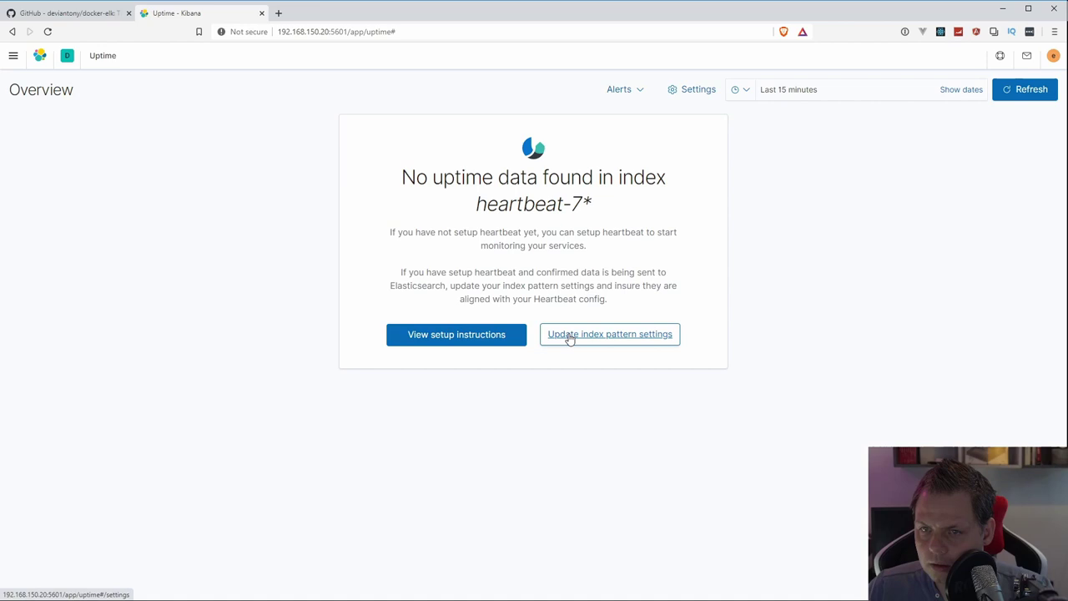
left_click(570, 337)
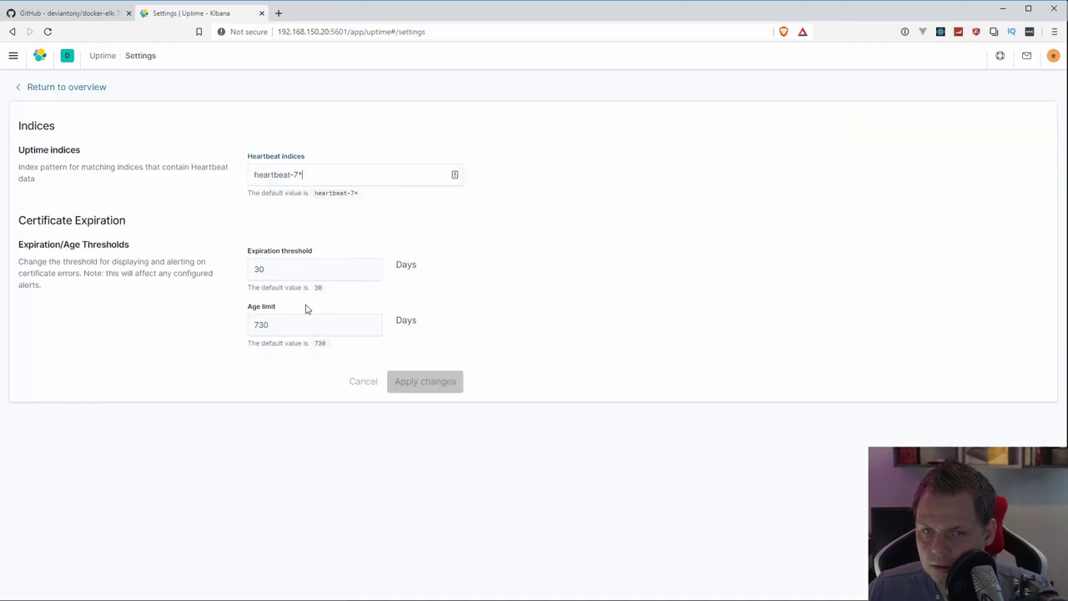
left_click(302, 270)
left_click(298, 328)
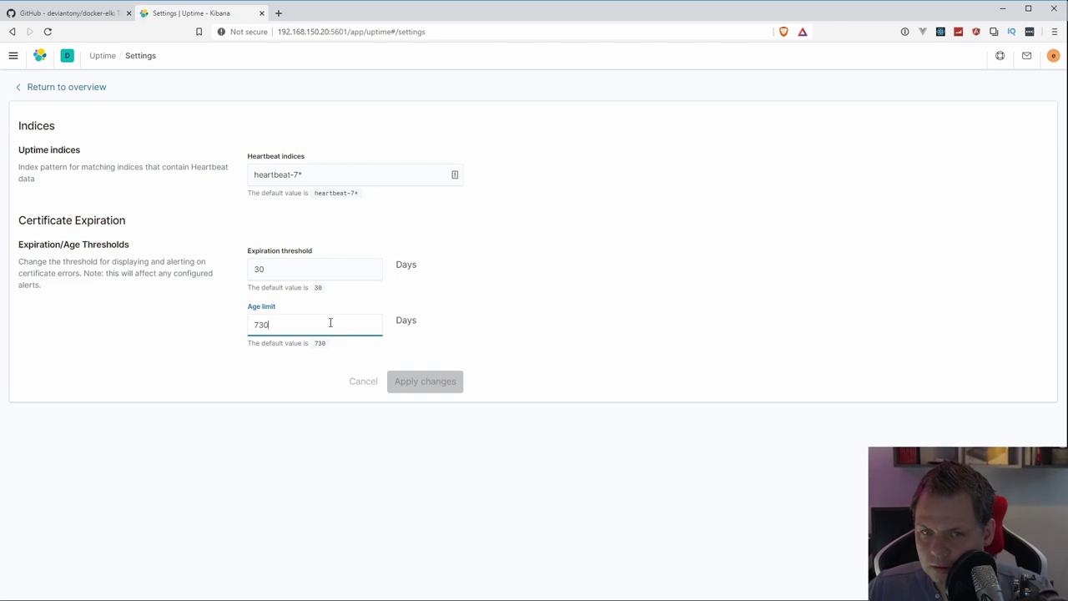
left_click(71, 88)
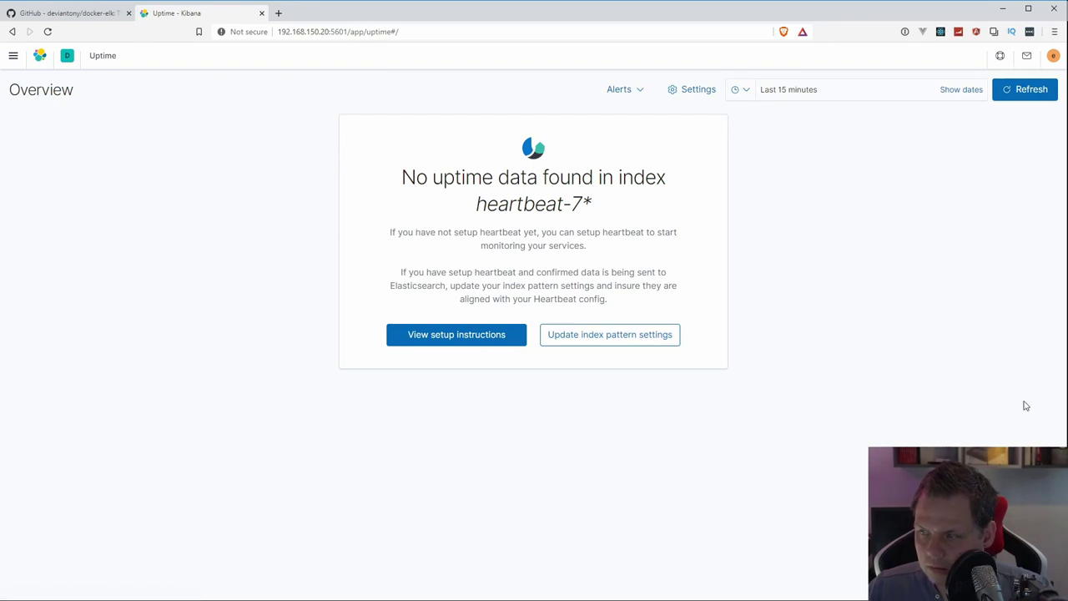
- Reload Uptime, refresh the overview, and revisit Settings; still no uptime data
left_click(14, 58)
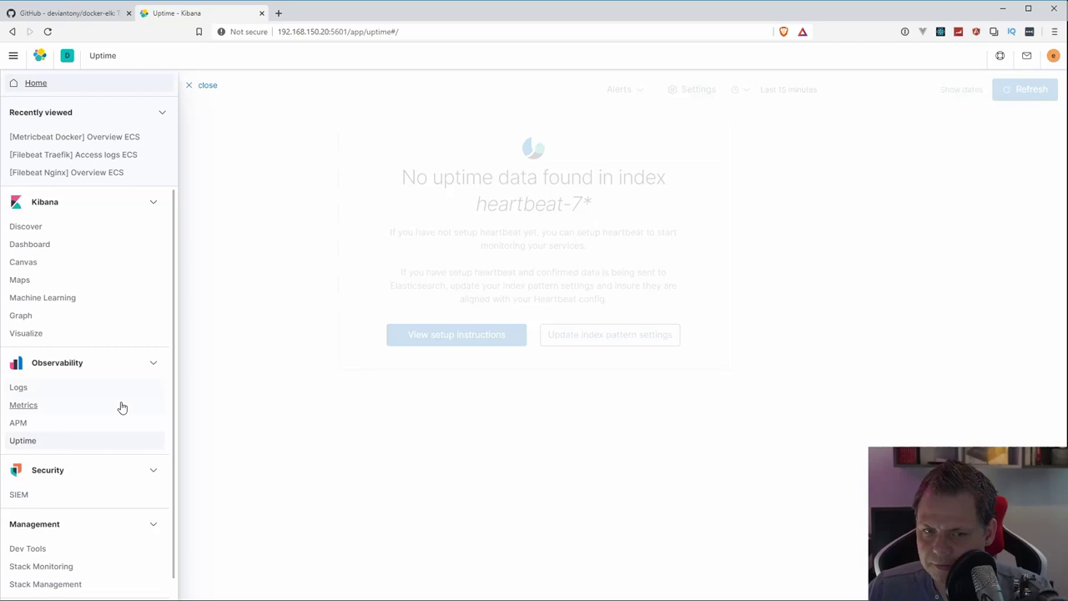
scroll(116, 407, "down", 1)
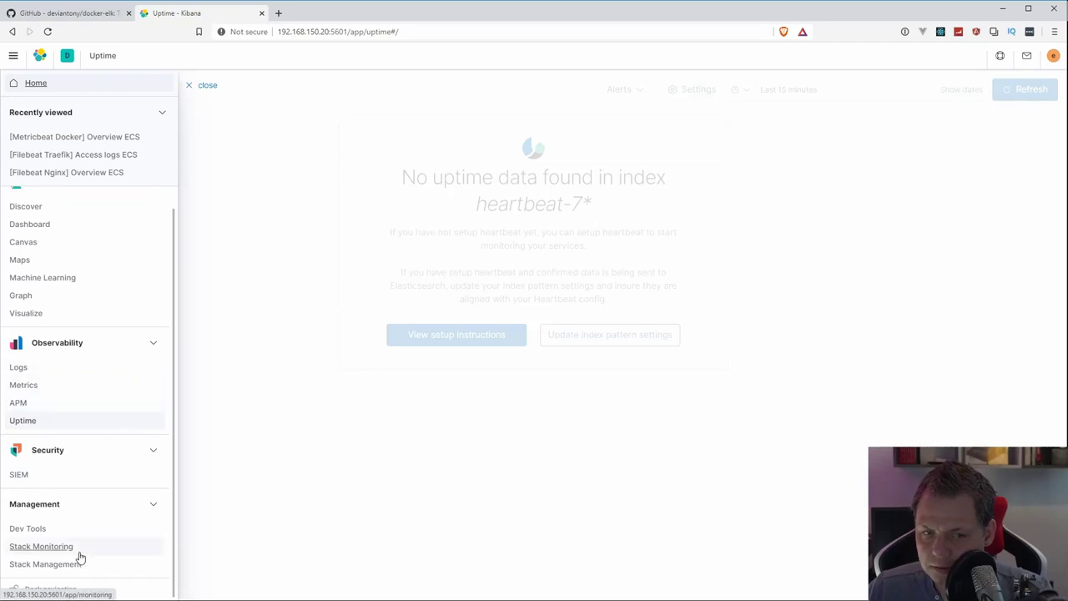
left_click(23, 420)
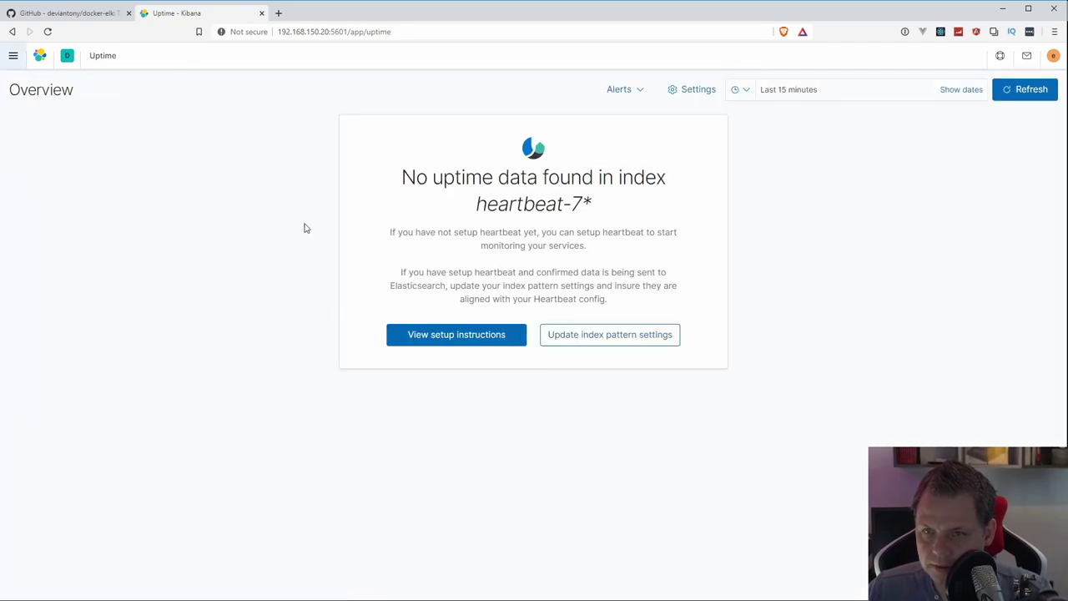
left_click(1025, 94)
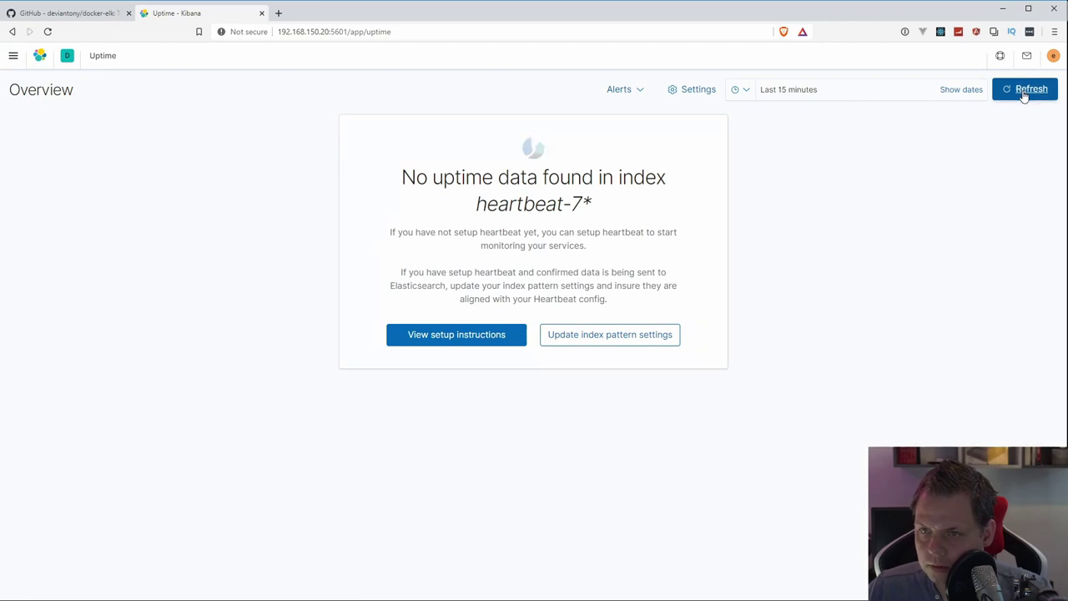
left_click(696, 94)
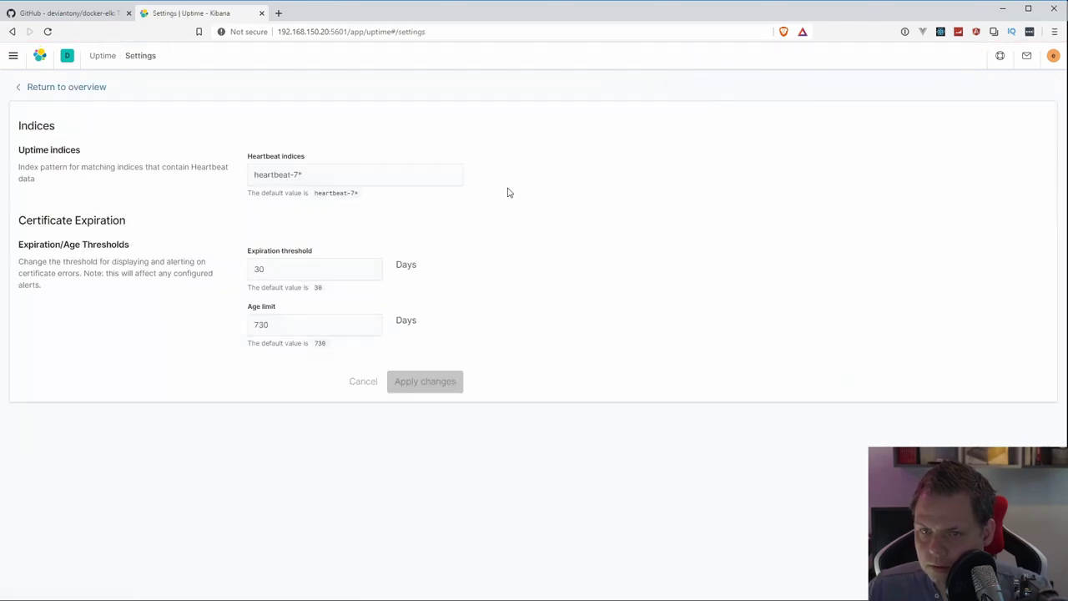
left_click(73, 89)
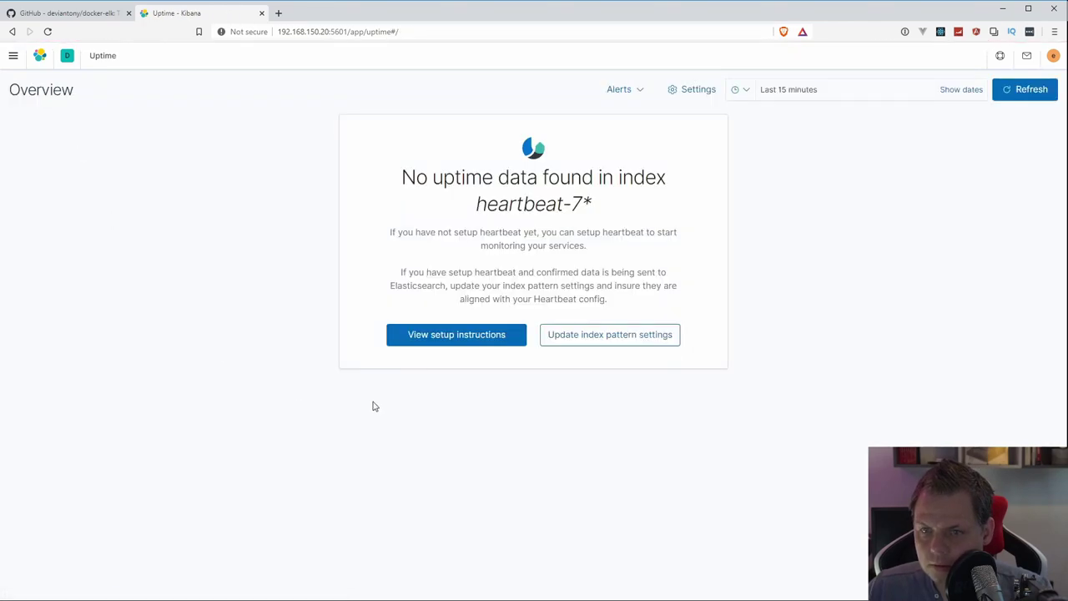
- Check the heartbeat-elastic service status in the Debian terminal, finding it failed
key("alt+Tab")
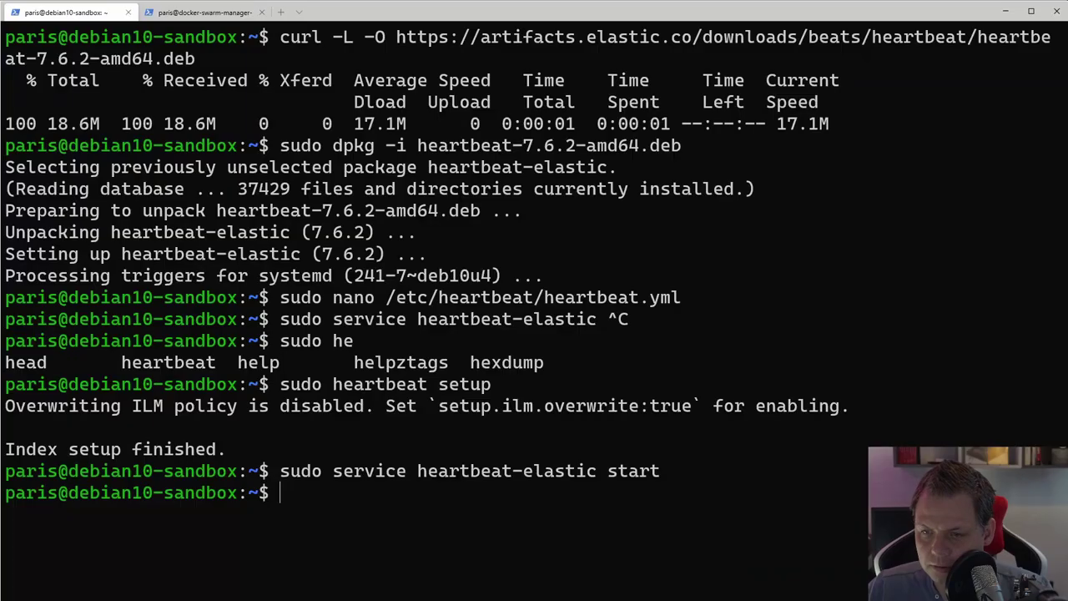
type("sudo service e")
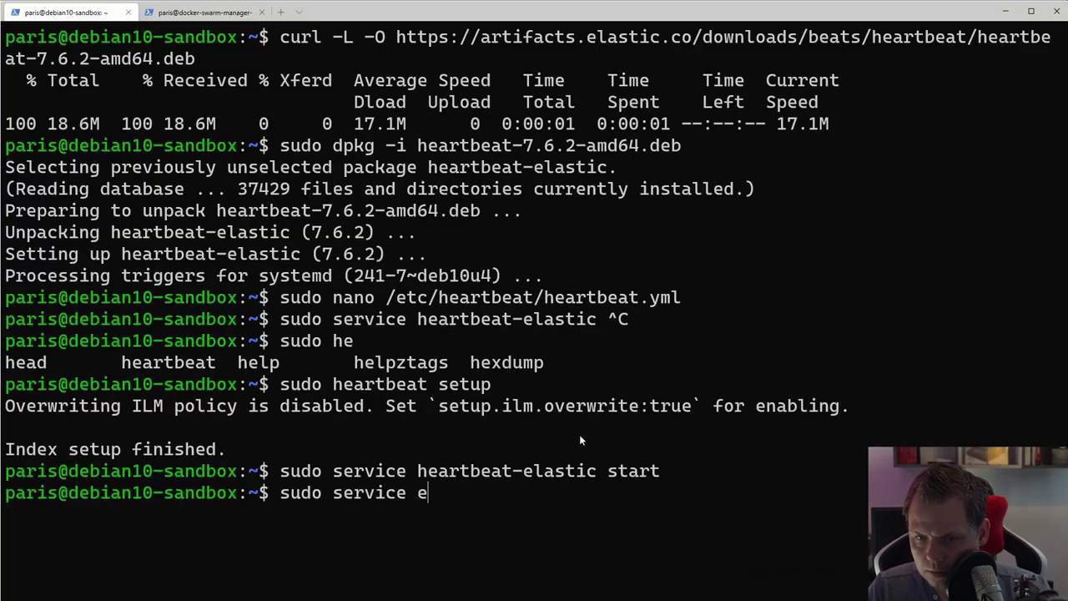
key("Tab")
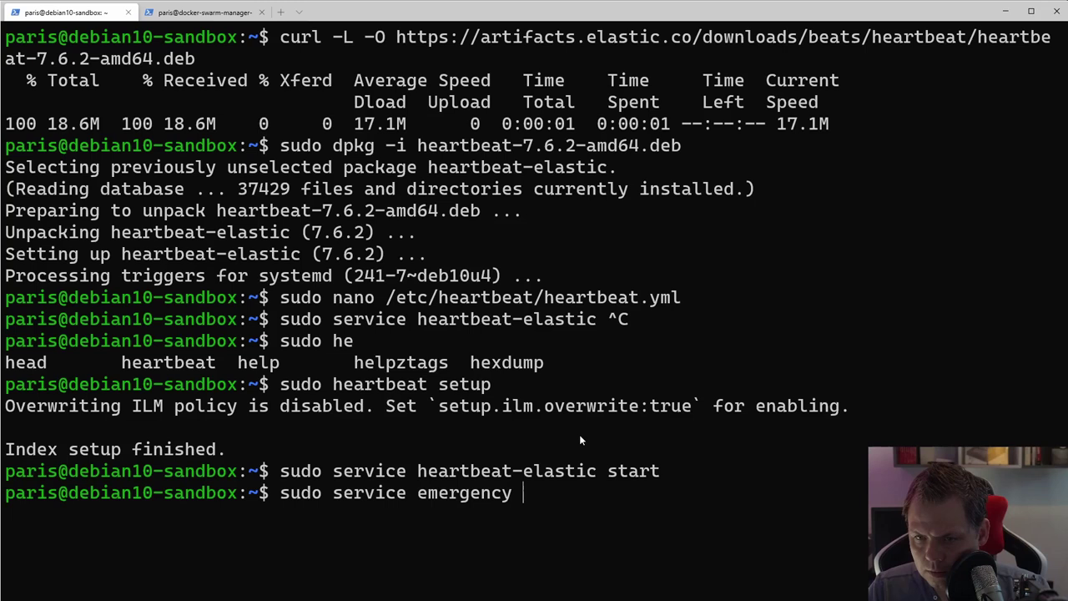
key("BackSpace")
key("BackSpace")
key("BackSpace")
key("BackSpace")
key("BackSpace")
key("BackSpace")
key("BackSpace")
key("BackSpace")
key("BackSpace")
key("BackSpace")
type("h")
key("Tab")
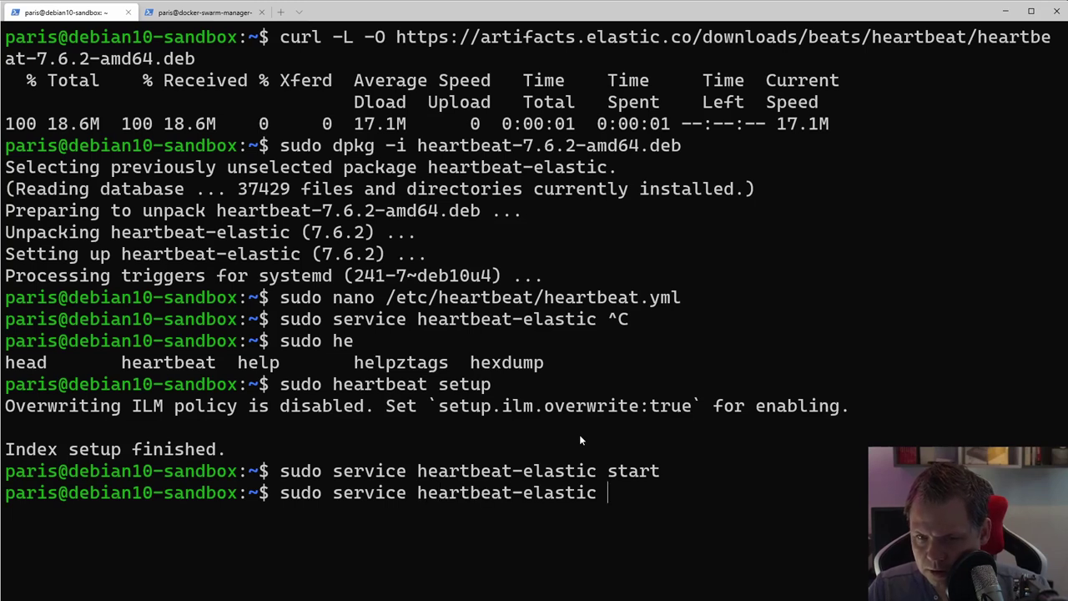
type("status")
key("Return")
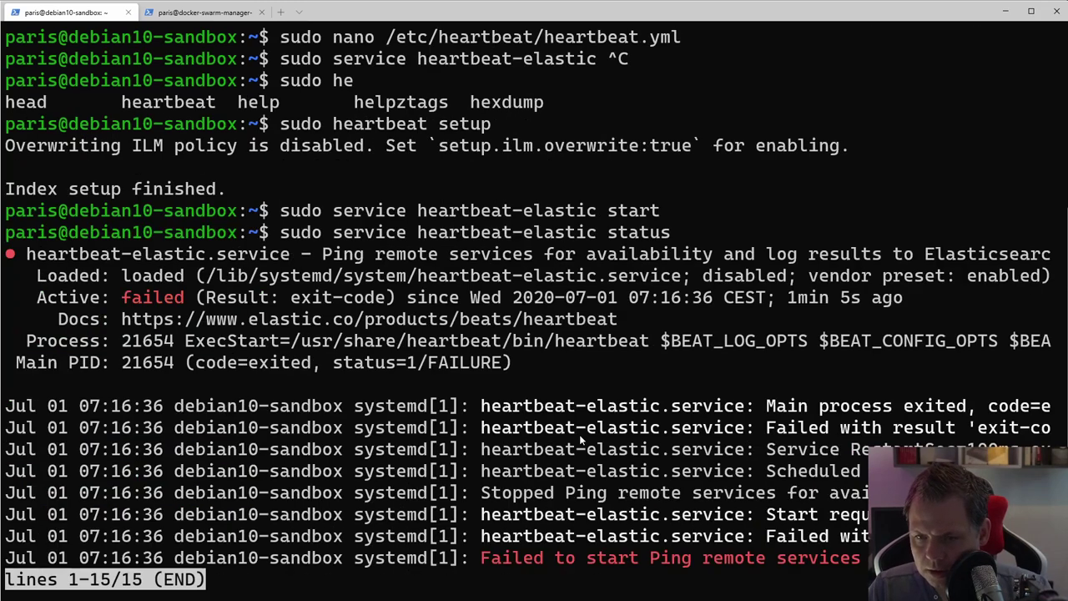
scroll(579, 434, "down", 3)
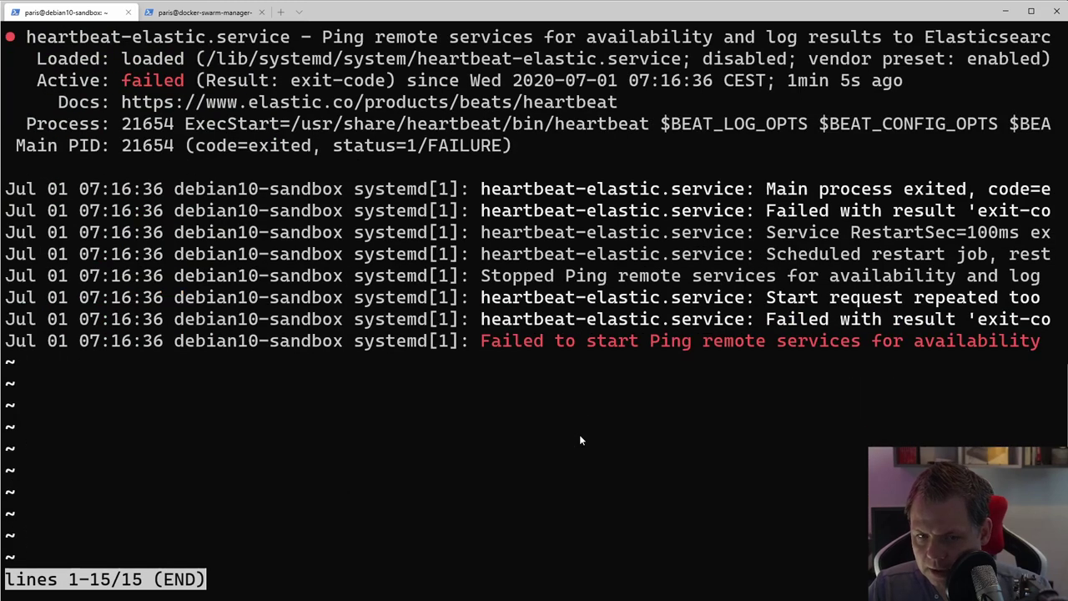
key("q")
- Rerun 'sudo heartbeat setup' from command history
key("Up")
key("Up")
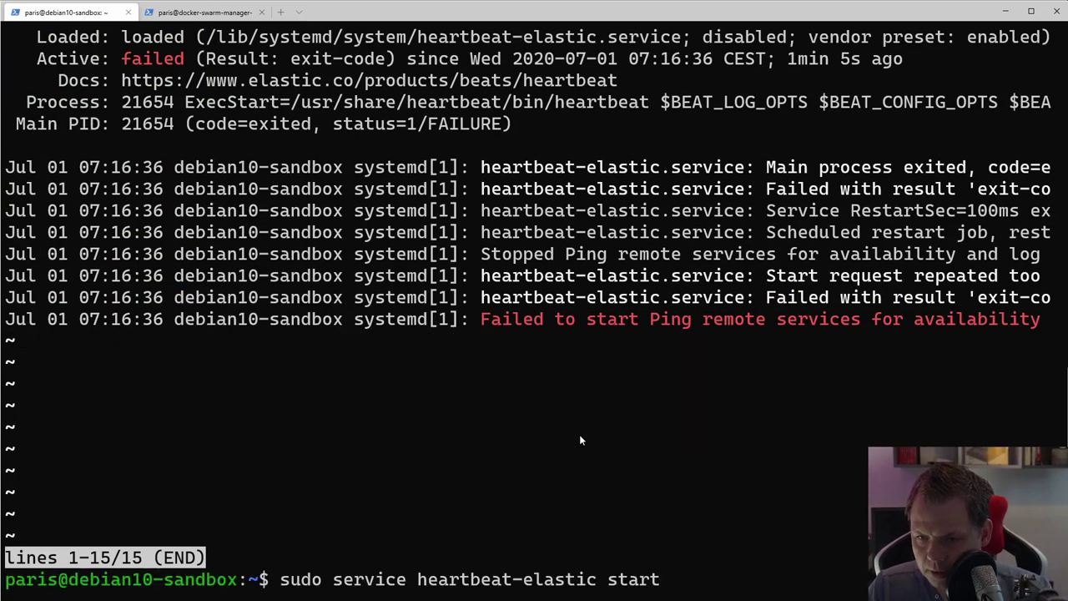
key("Up")
key("Return")
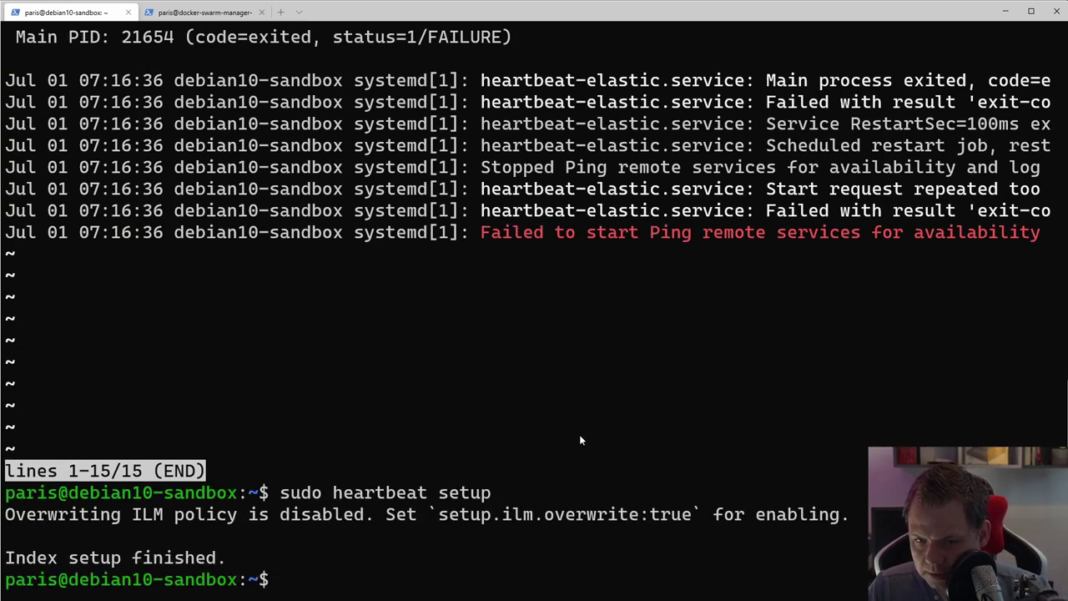
- Recall the 'sudo nano /etc/heartbeat/heartbeat.yml' command from history
key("Up")
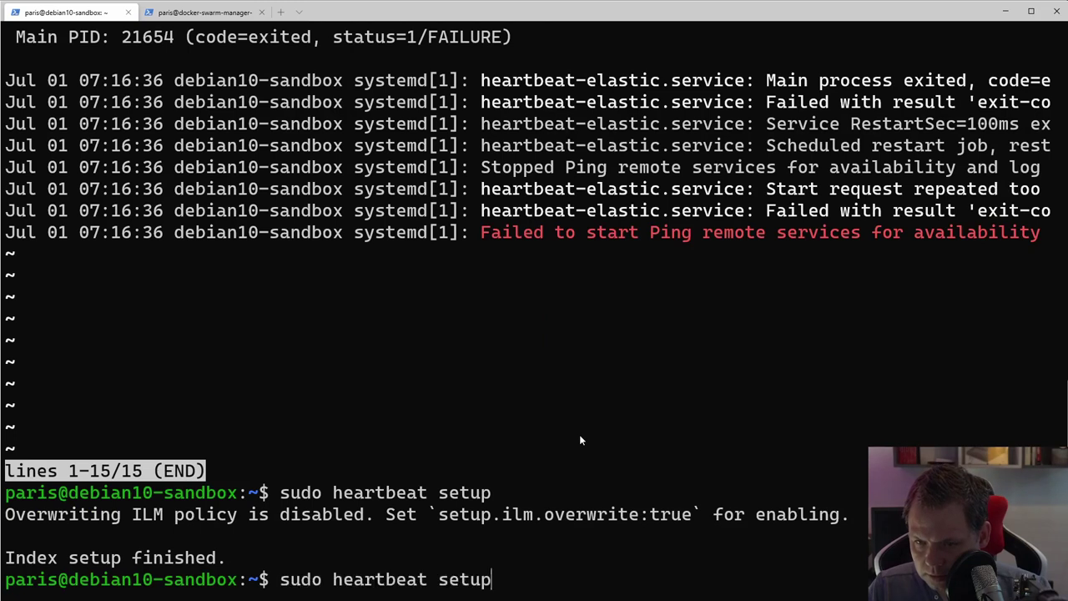
key("Up")
key("Down")
key("Down")
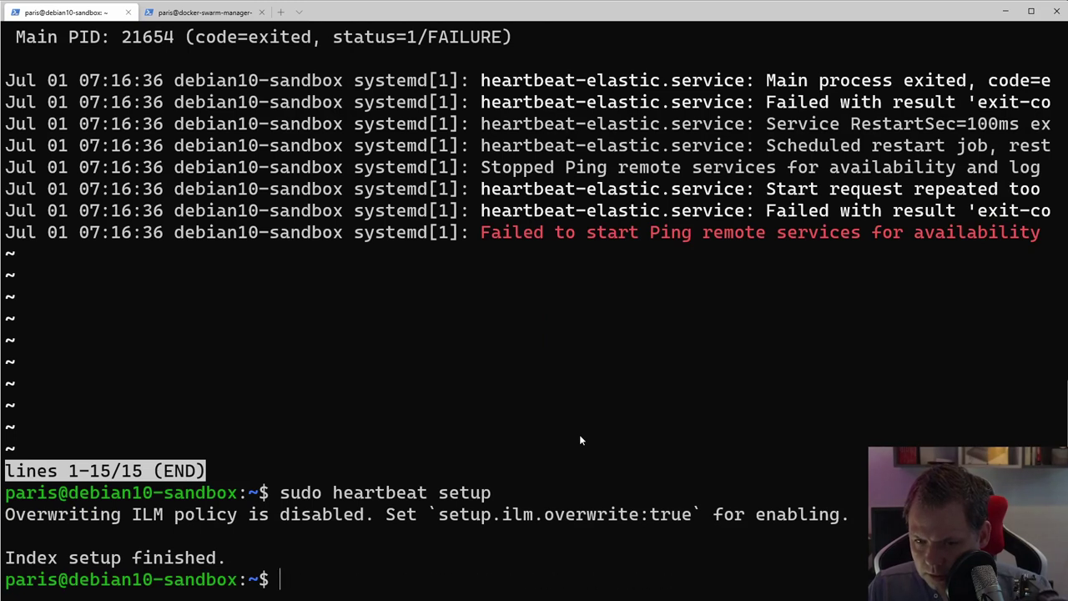
key("Up")
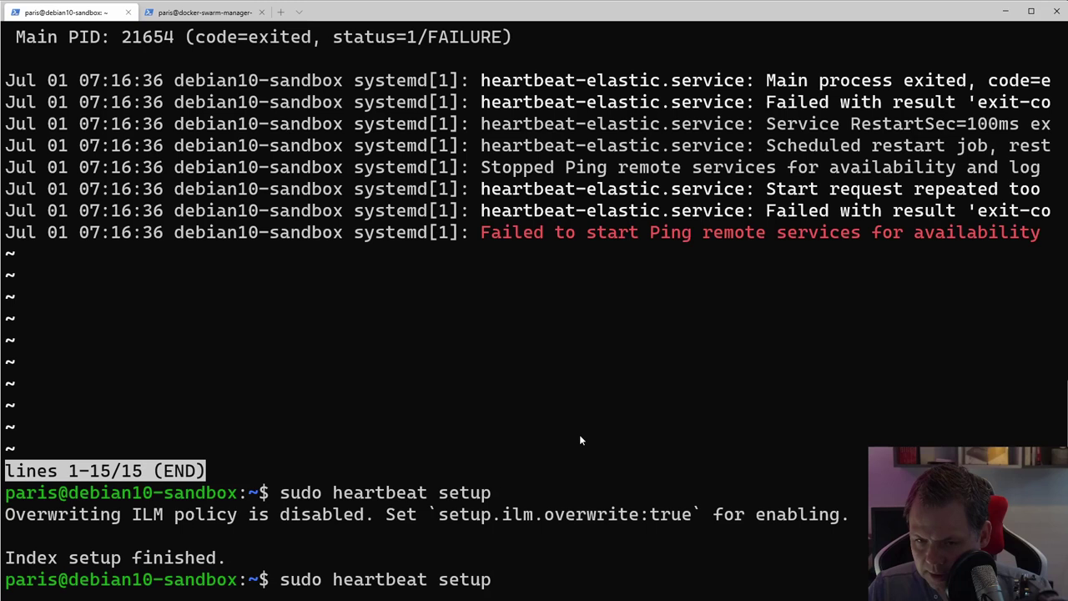
key("Up")
key("Up")
key("Down")
key("Down")
key("Up")
key("Up")
key("Up")
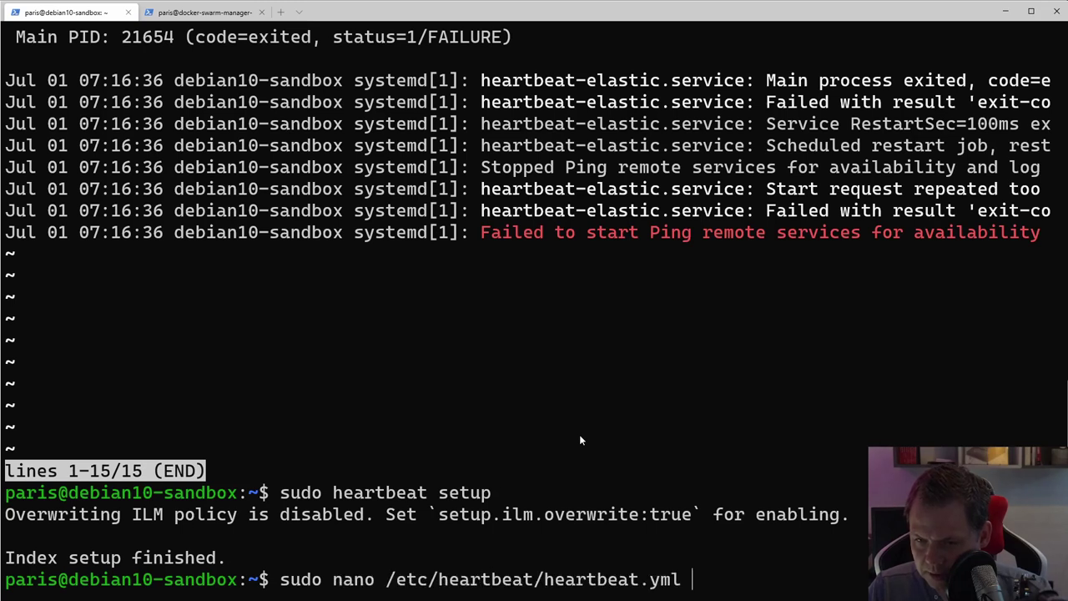
- Open heartbeat.yml in nano and search for the inline .monitors section
key("Return")
key("ctrl+w")
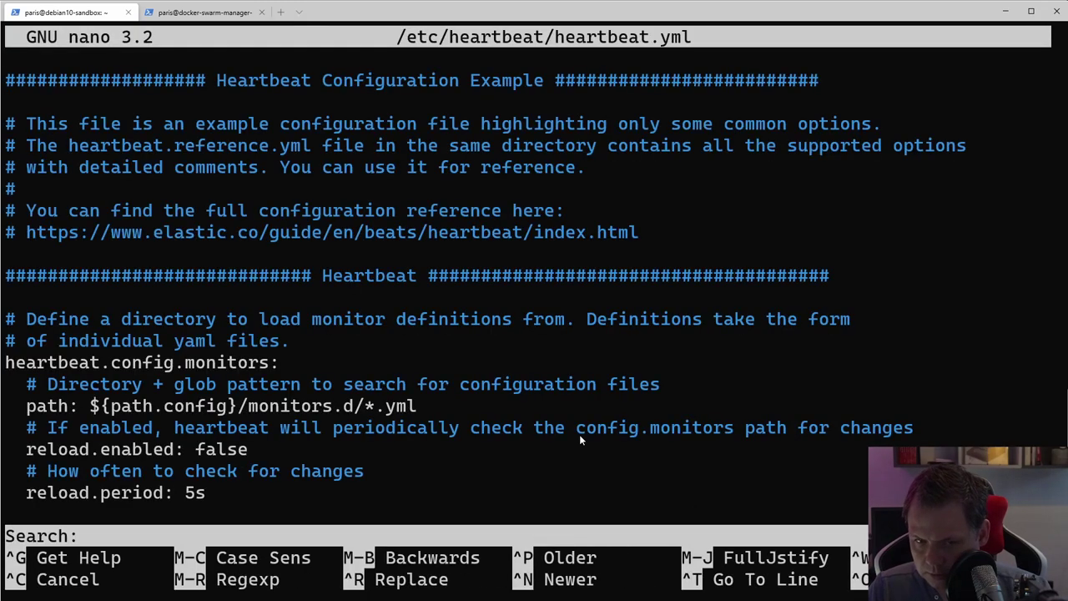
type("- https")
key("Return")
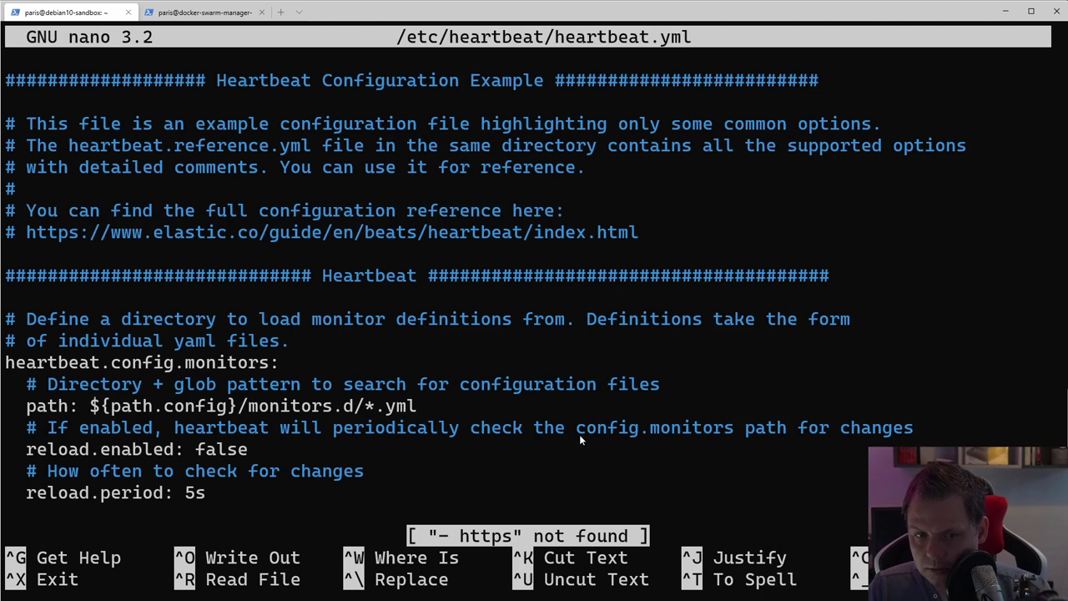
key("ctrl+w")
type("heade")
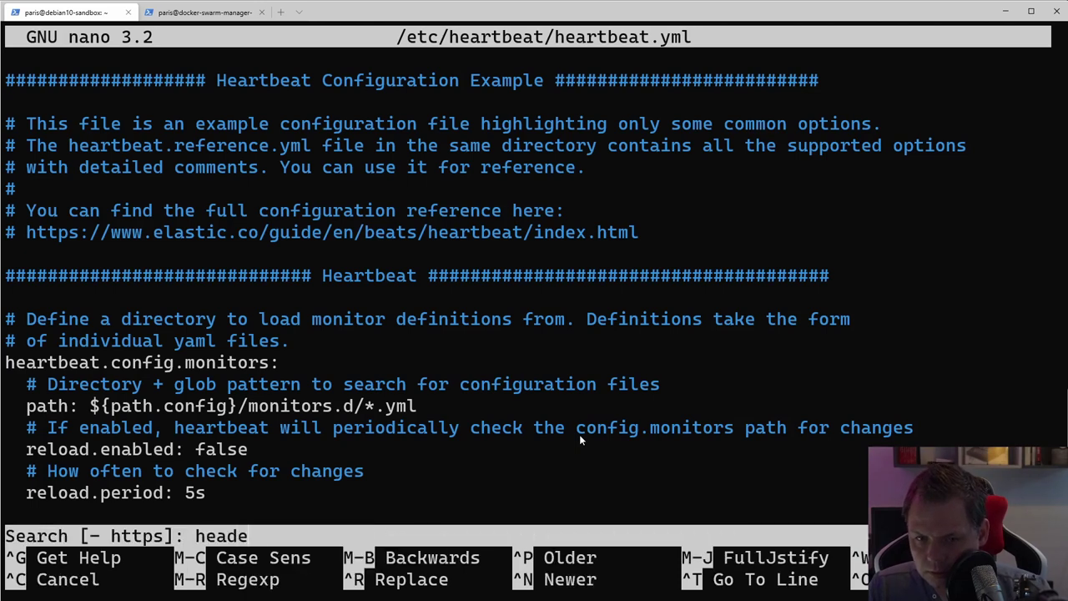
key("BackSpace")
key("BackSpace")
key("BackSpace")
key("BackSpace")
key("BackSpace")
type(".")
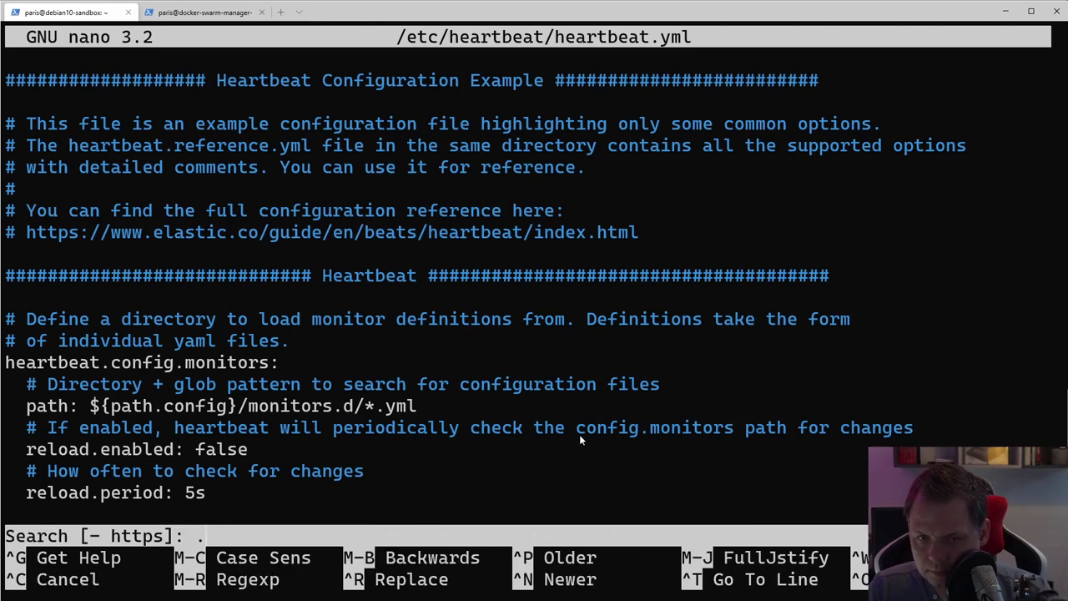
type("monito")
key("Return")
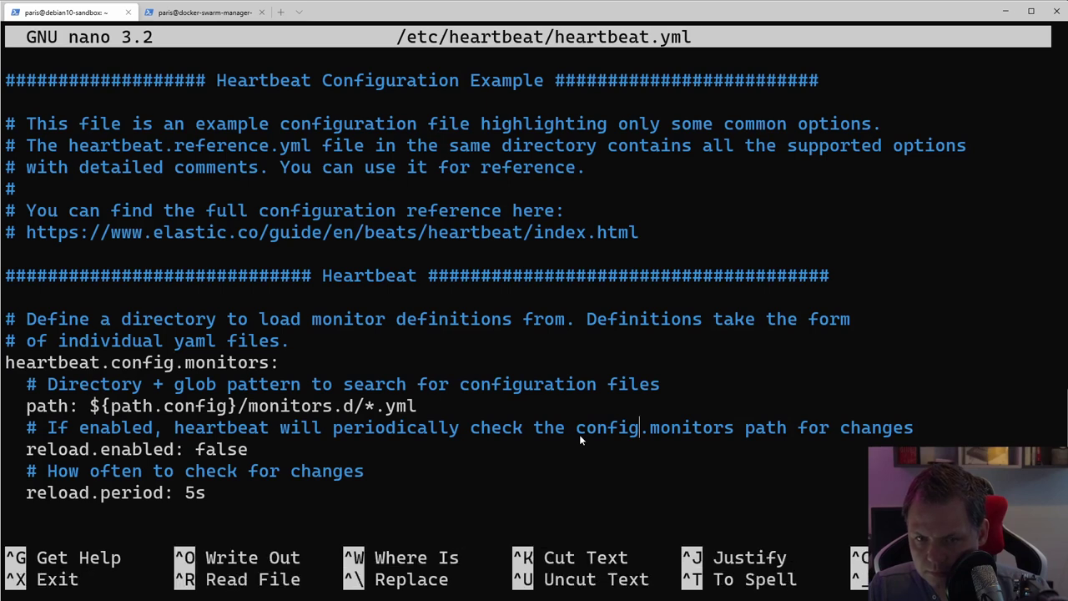
key("ctrl+w")
key("Return")
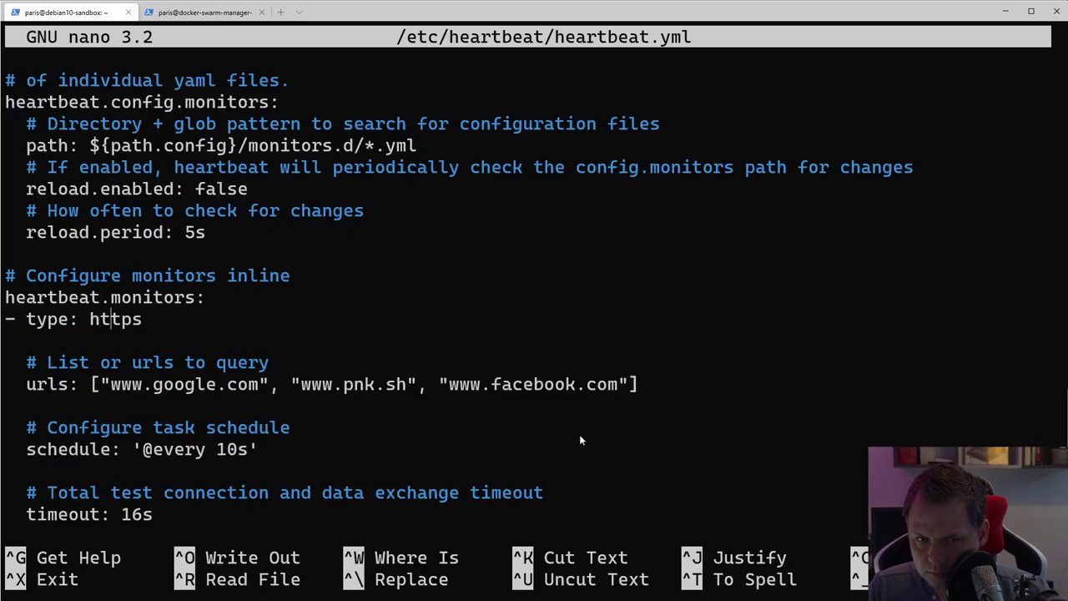
key("Right")
key("Right")
key("Delete")
key("Down")
key("Down")
key("Left")
key("Left")
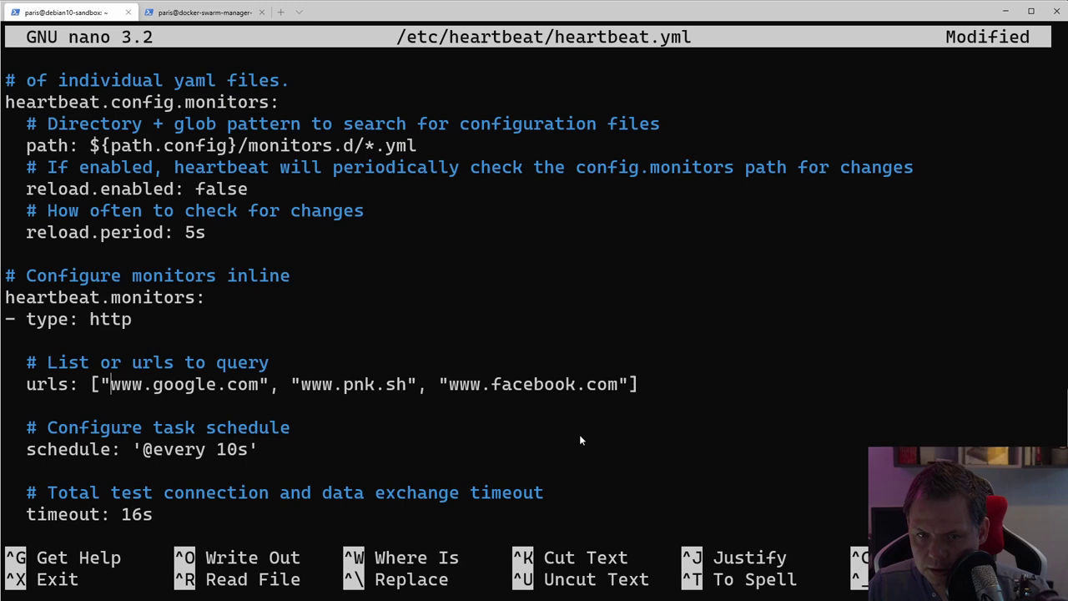
type("https://")
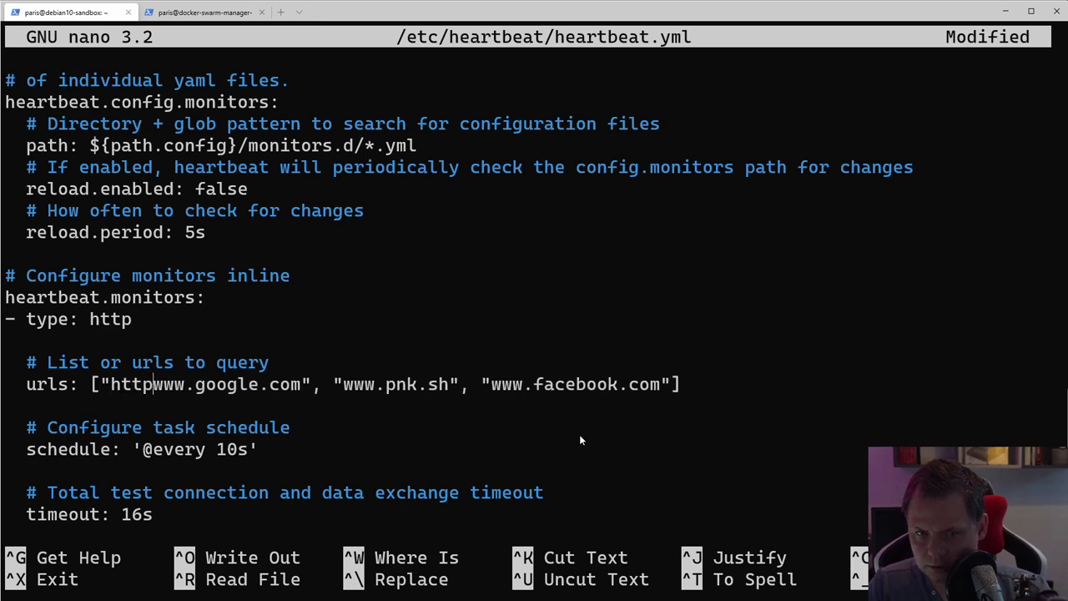
key("Right")
key("Right")
key("Right")
key("Right")
key("Right")
key("Right")
key("Right")
key("Right")
key("Right")
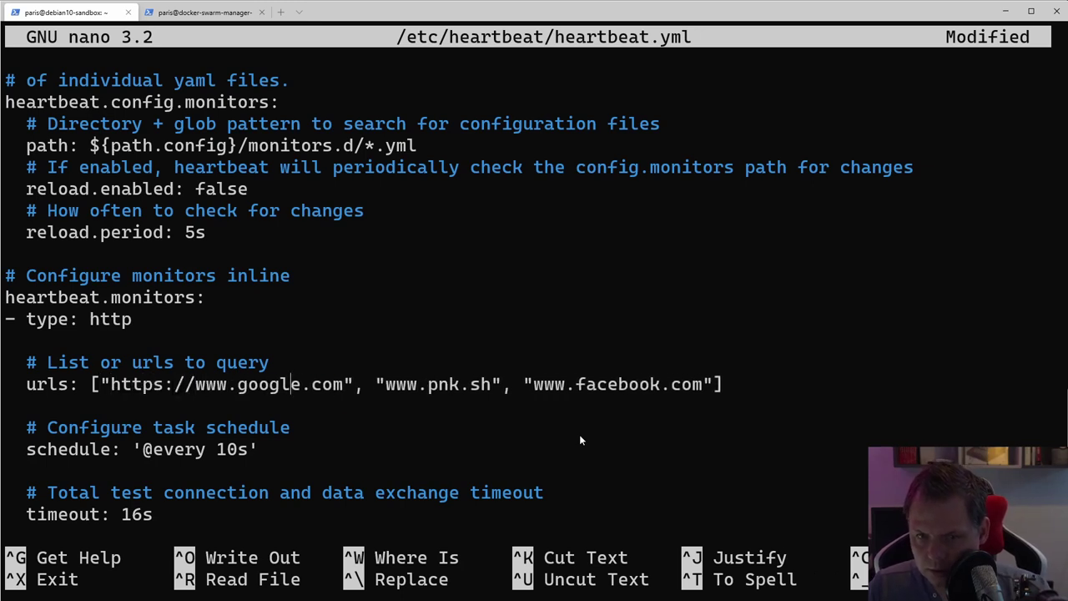
type("https:")
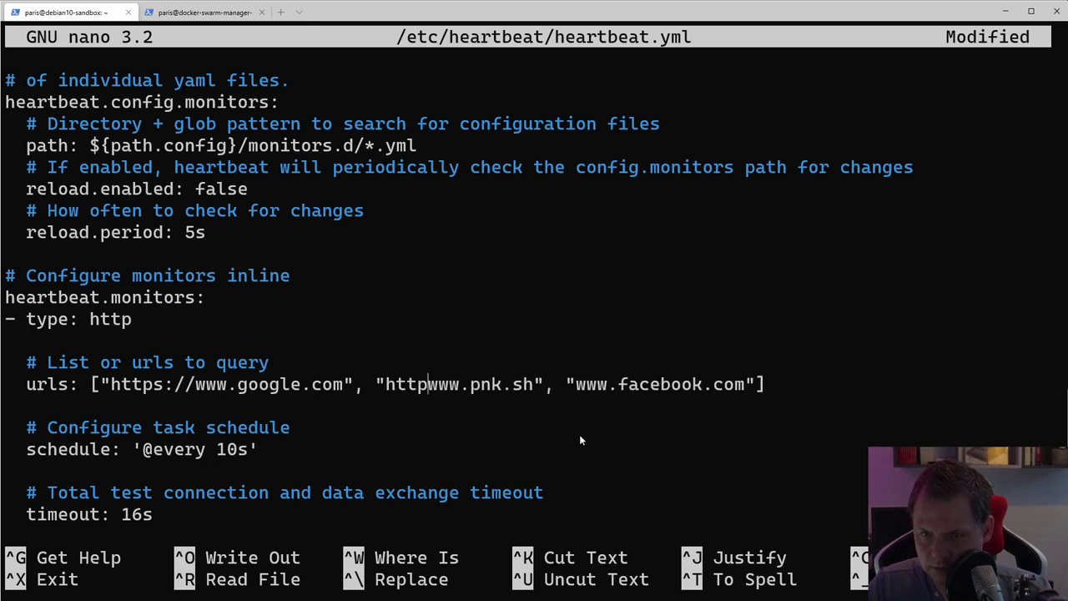
type("//")
key("Right")
key("Right")
key("Right")
key("Right")
key("Right")
key("Right")
key("Right")
key("Right")
key("Right")
key("Right")
key("Right")
key("Right")
key("Right")
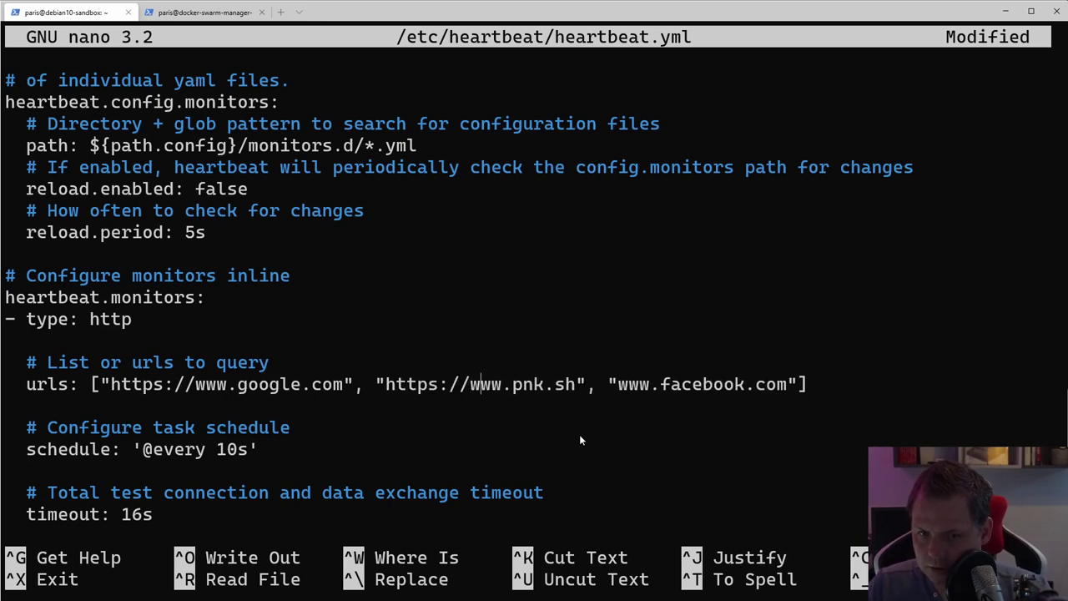
key("Right")
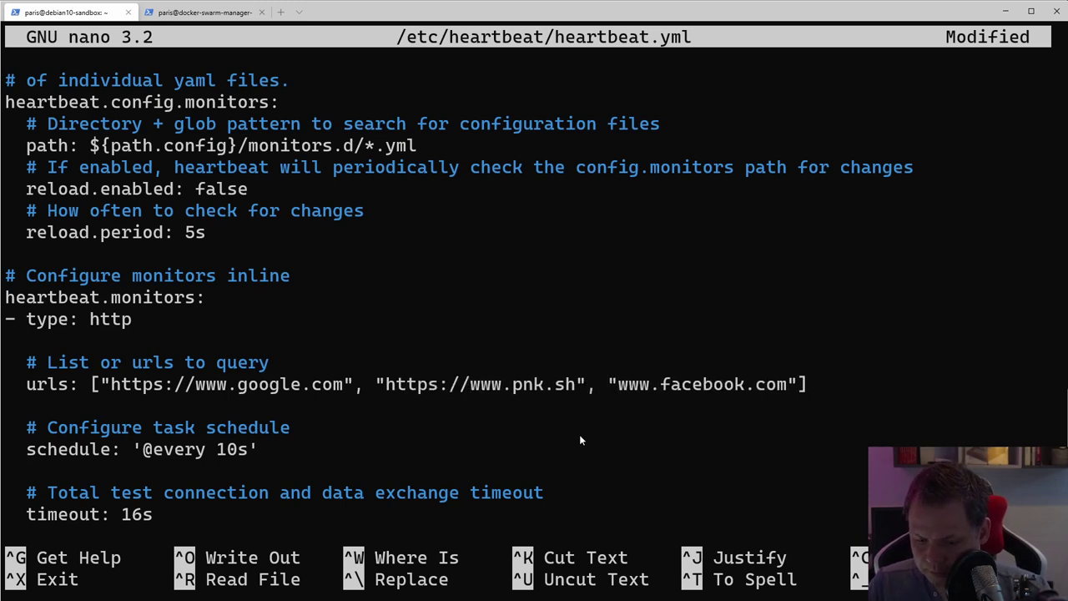
type("https://")
- Save the edited heartbeat.yml with Ctrl+O
key("ctrl+o")
key("Return")
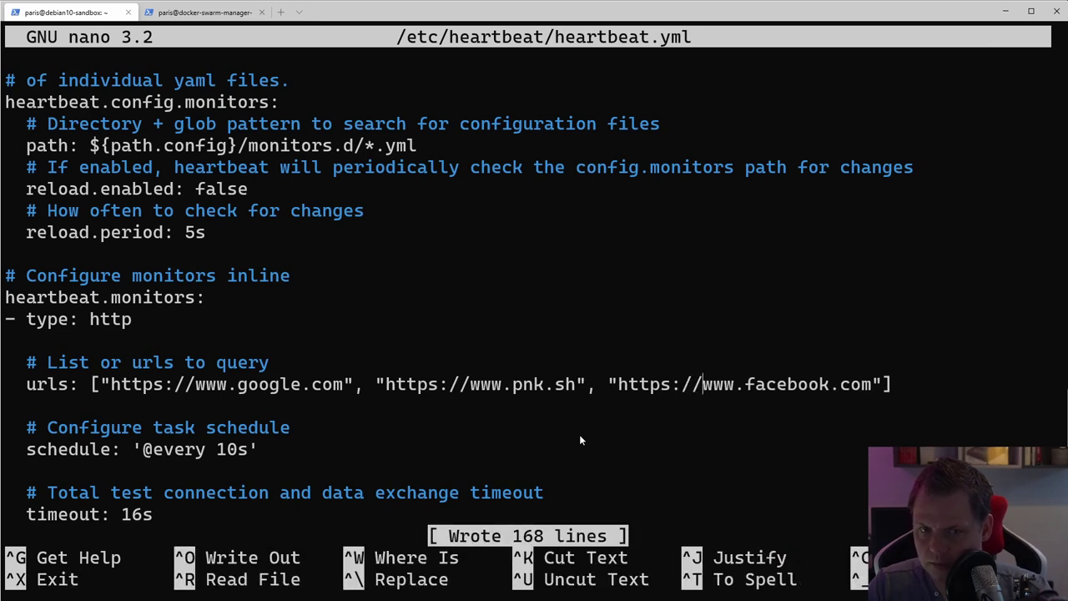
key("Up")
key("Up")
key("Up")
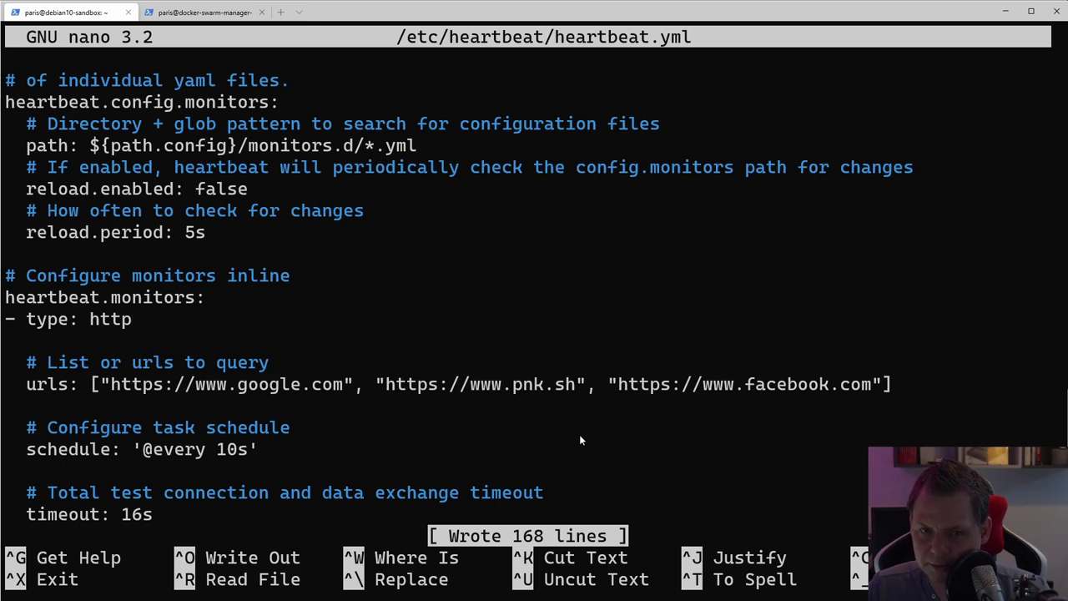
key("ctrl+o")
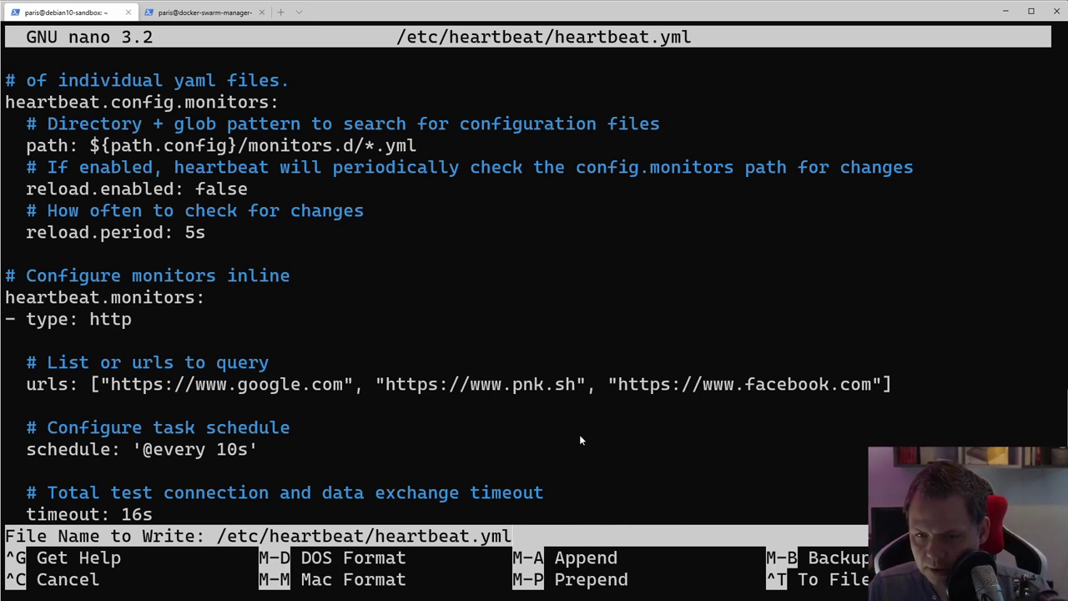
- Finish writing heartbeat.yml, exit nano, and rerun 'sudo heartbeat setup'
key("Return")
key("ctrl+x")
key("Up")
key("Up")
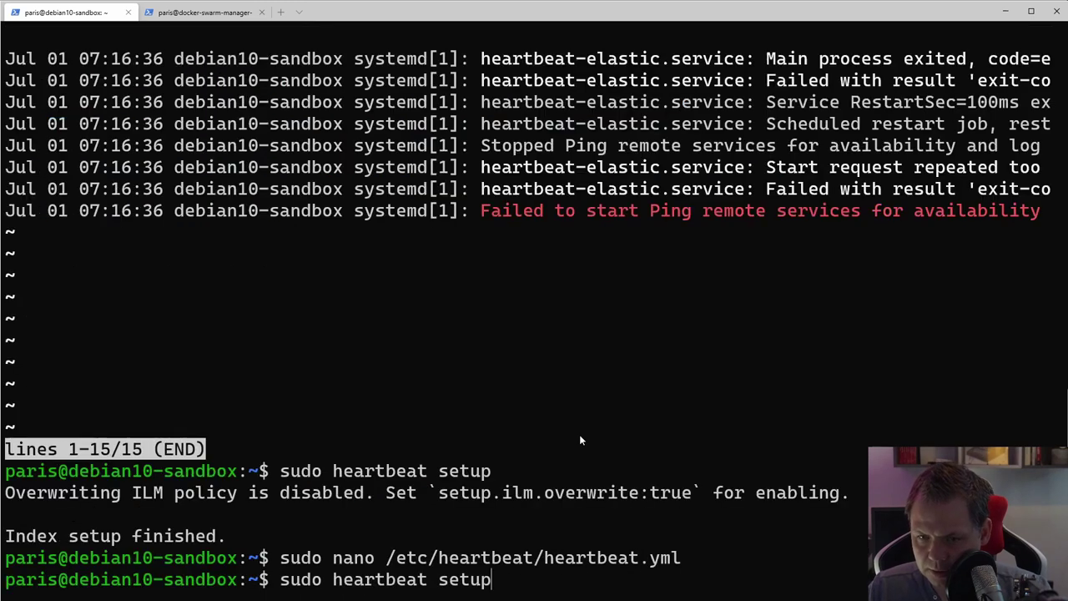
key("Return")
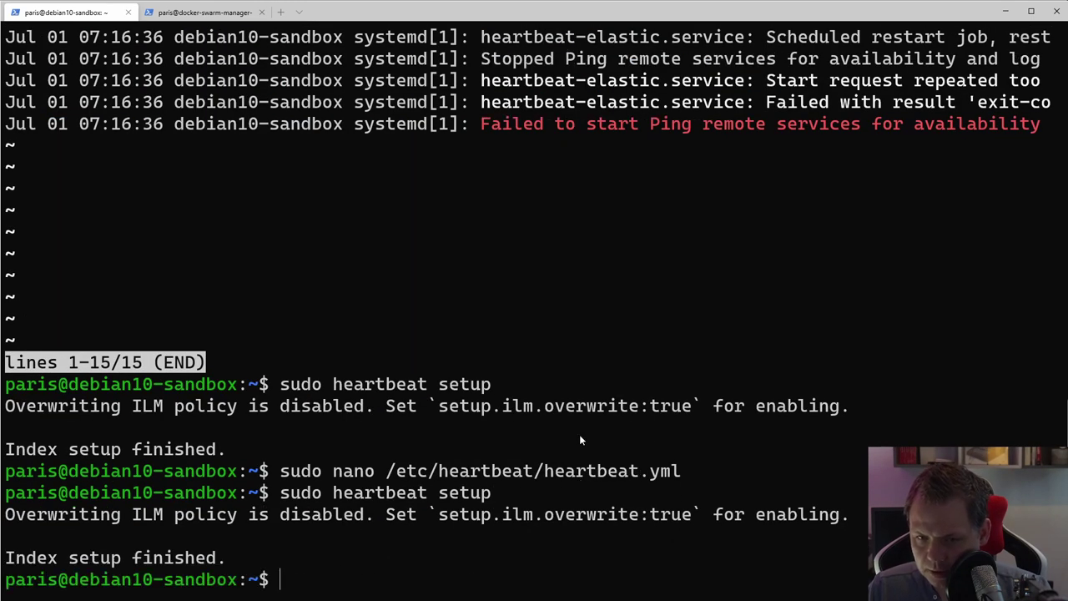
- Restart the heartbeat-elastic service and check its status shows active (running)
type("sudo service he")
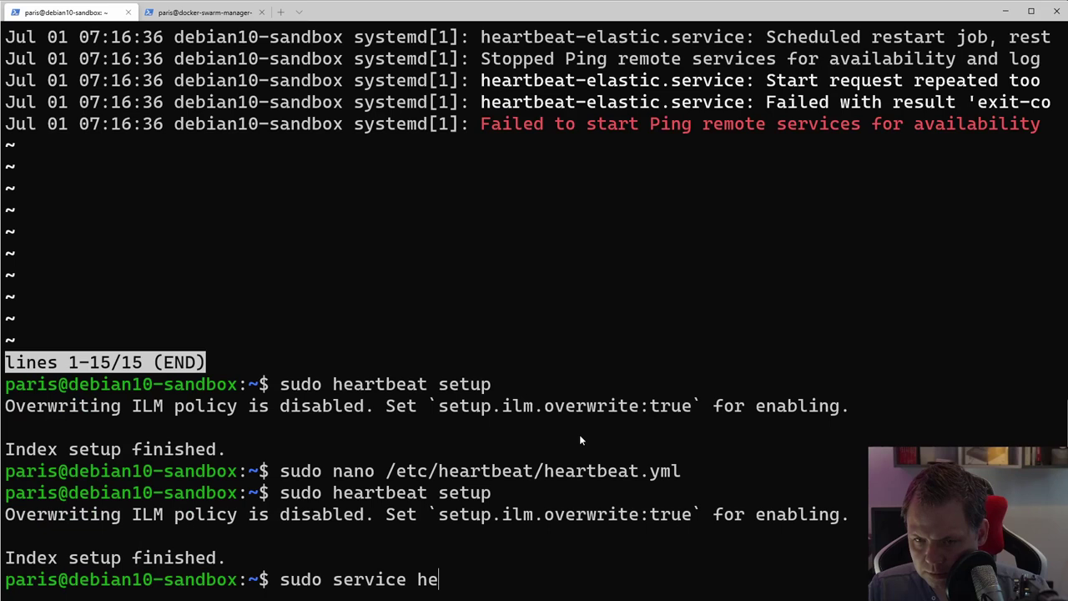
key("Tab")
type("restart")
key("Return")
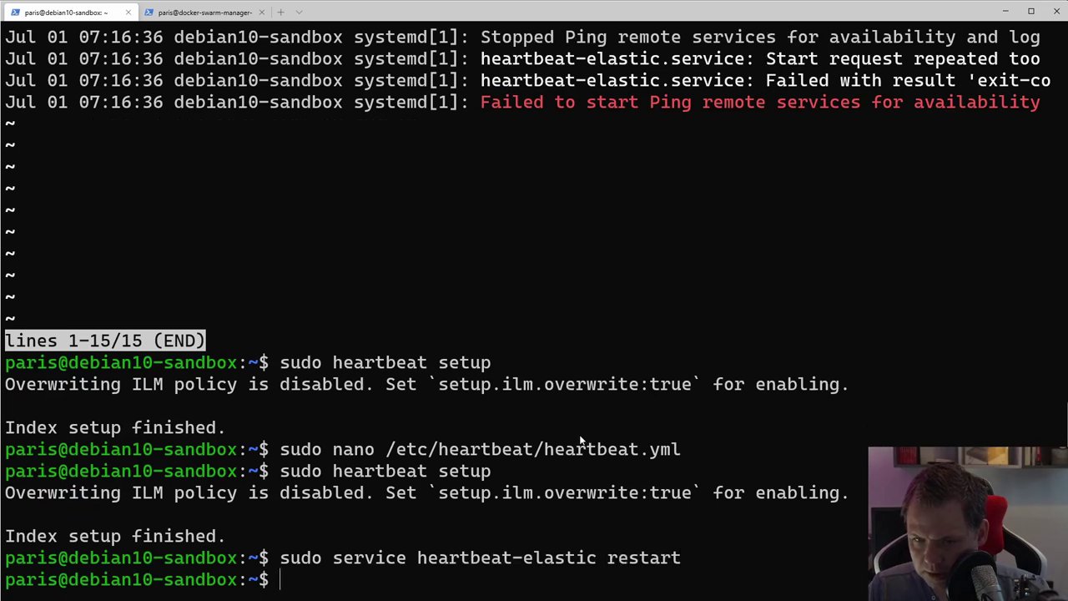
key("Up")
key("Up")
key("Up")
key("Up")
key("Up")
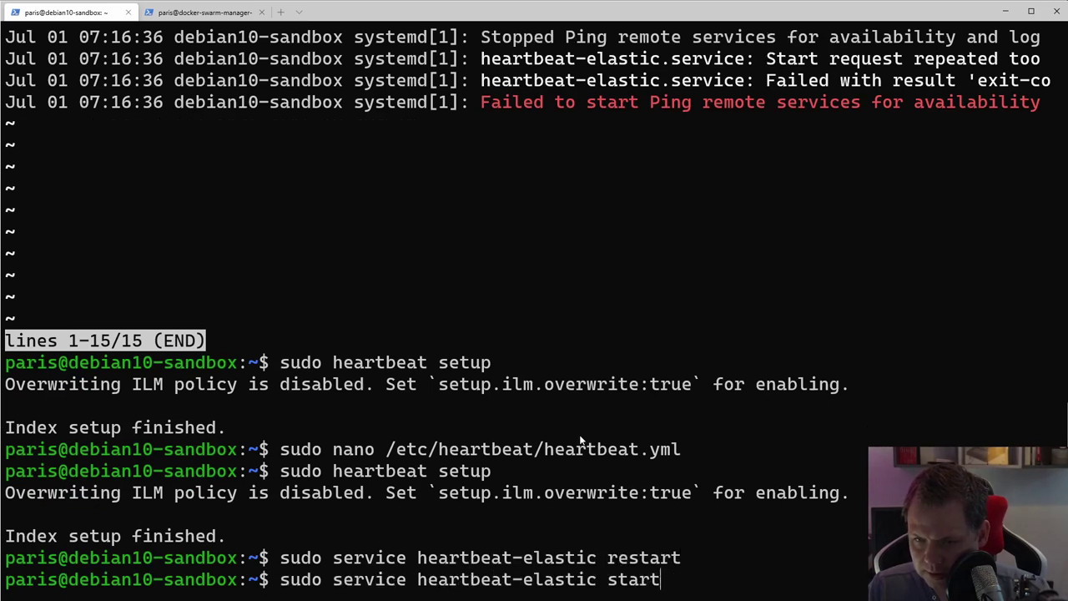
key("Down")
key("Return")
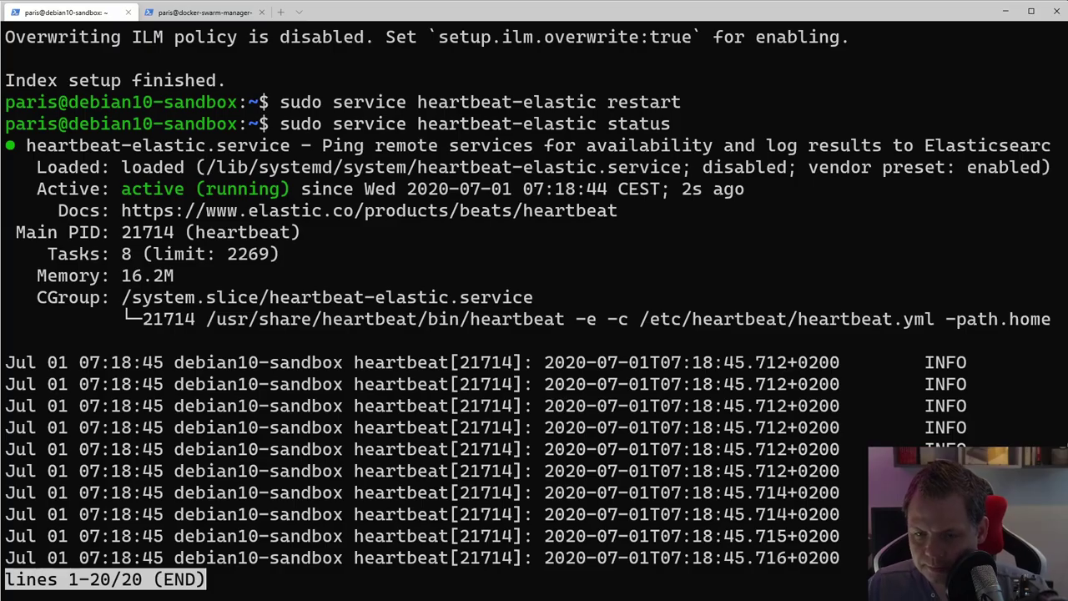
- Refresh Kibana's Uptime overview to show three monitors, all up
key("alt+Tab")
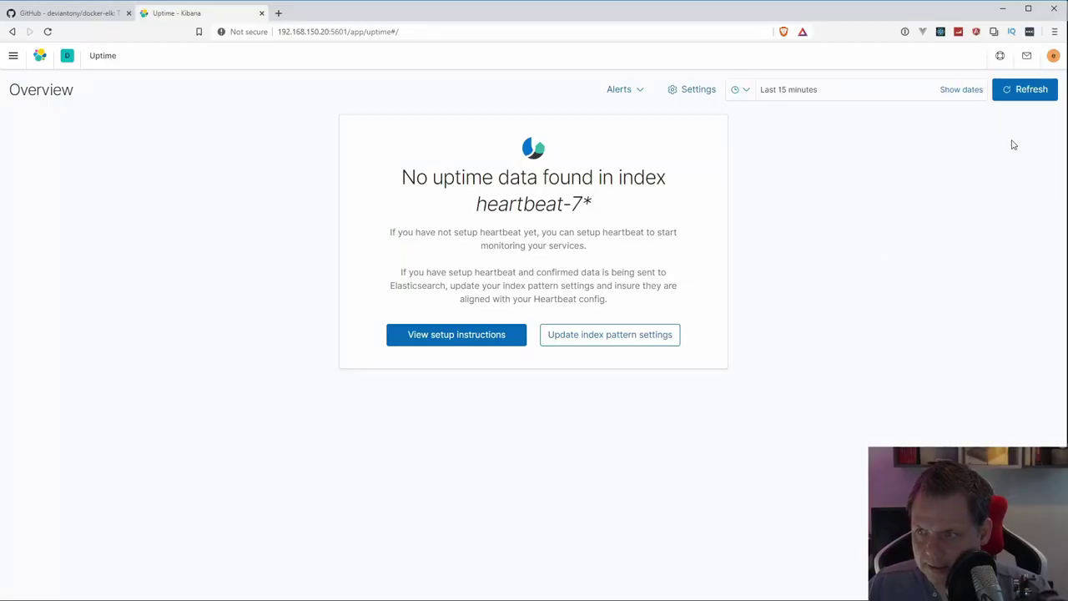
left_click(1026, 94)
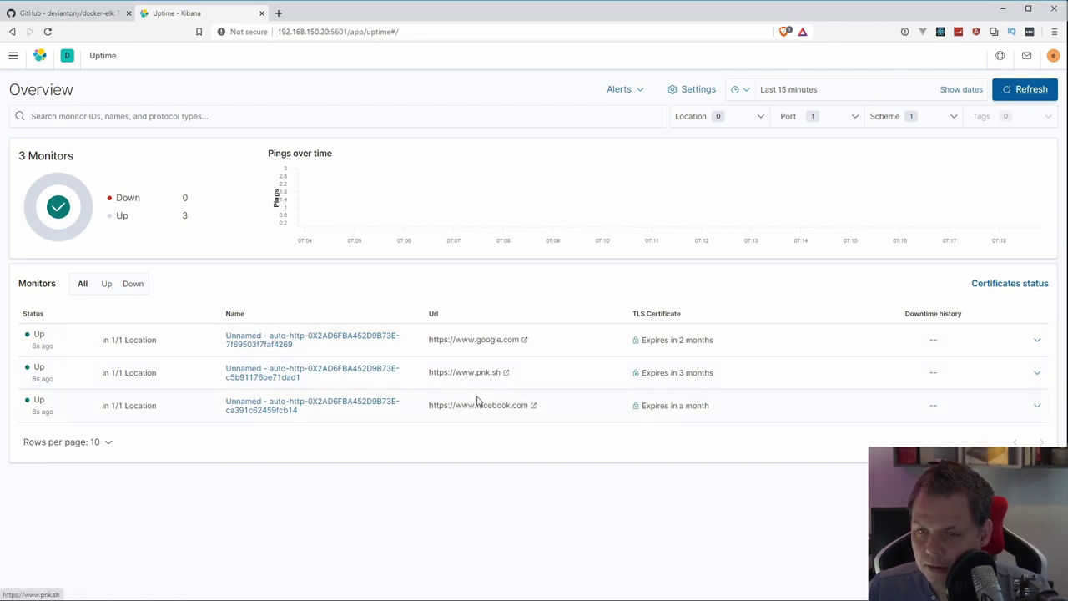
left_click_drag(436, 377, 432, 373)
left_click(562, 387)
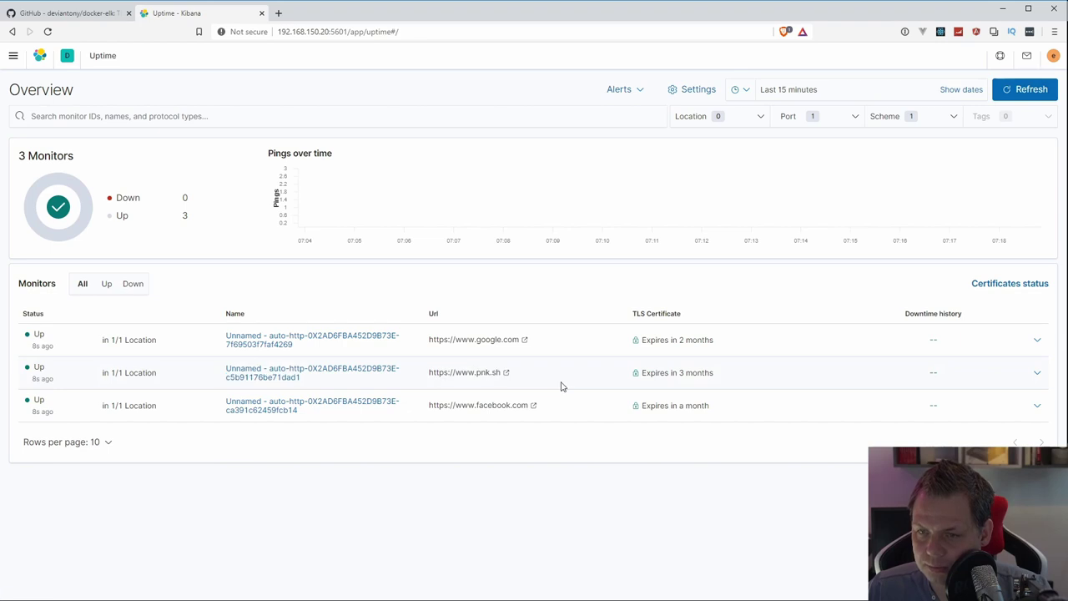
- Open the pnk.sh and google.com monitor links in new tabs, then close them
left_click(506, 373)
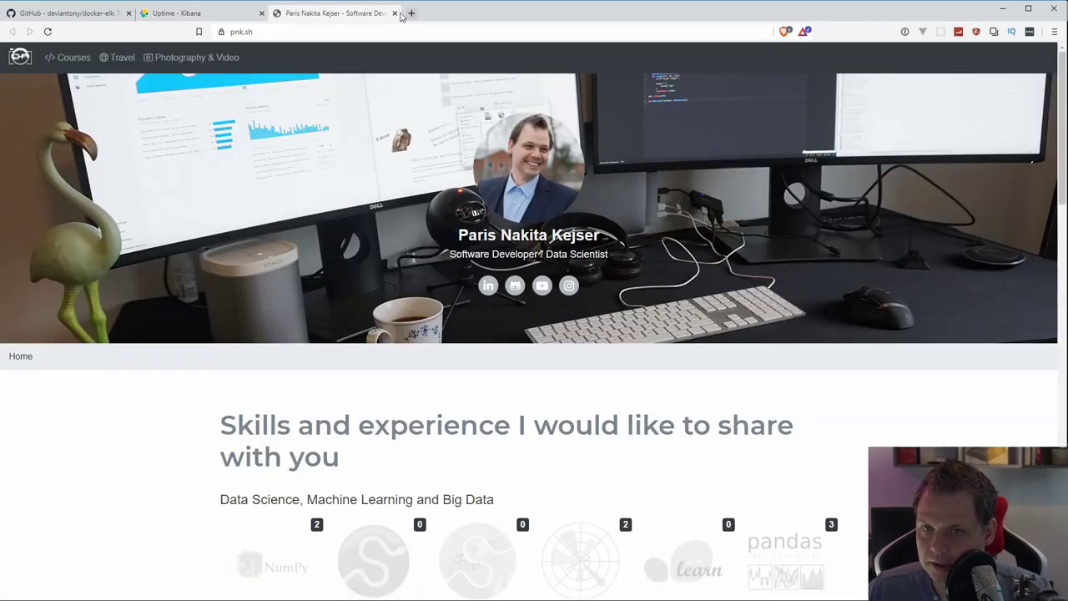
left_click(394, 13)
left_click(501, 341)
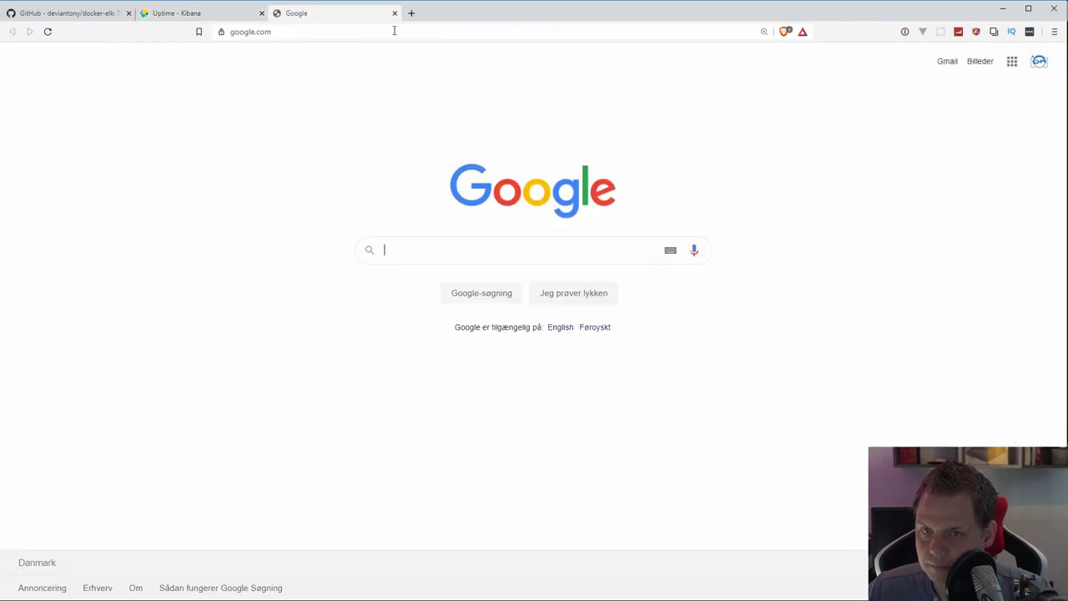
left_click(394, 14)
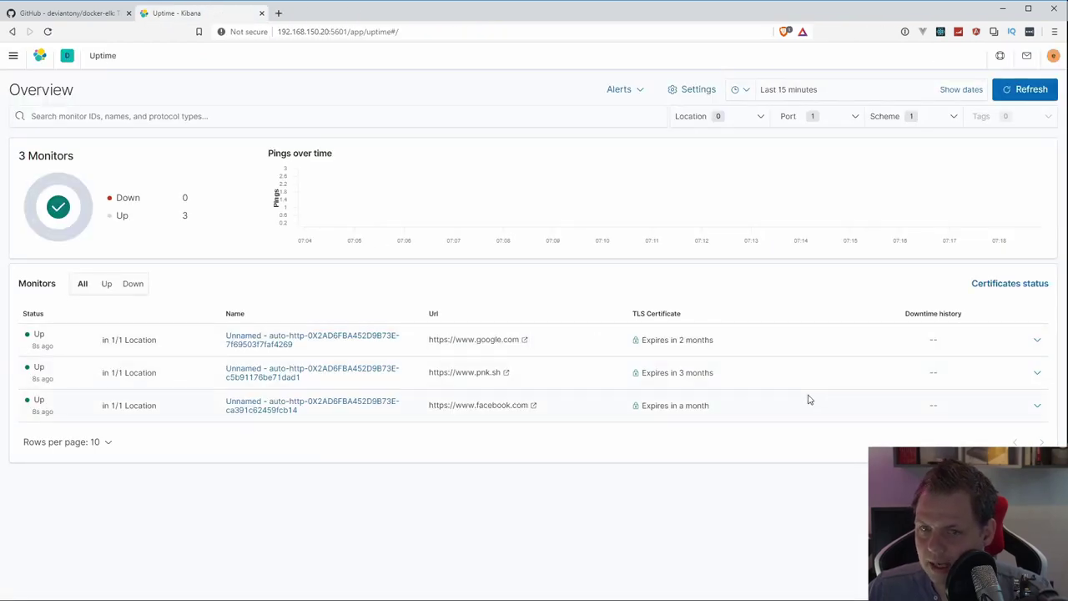